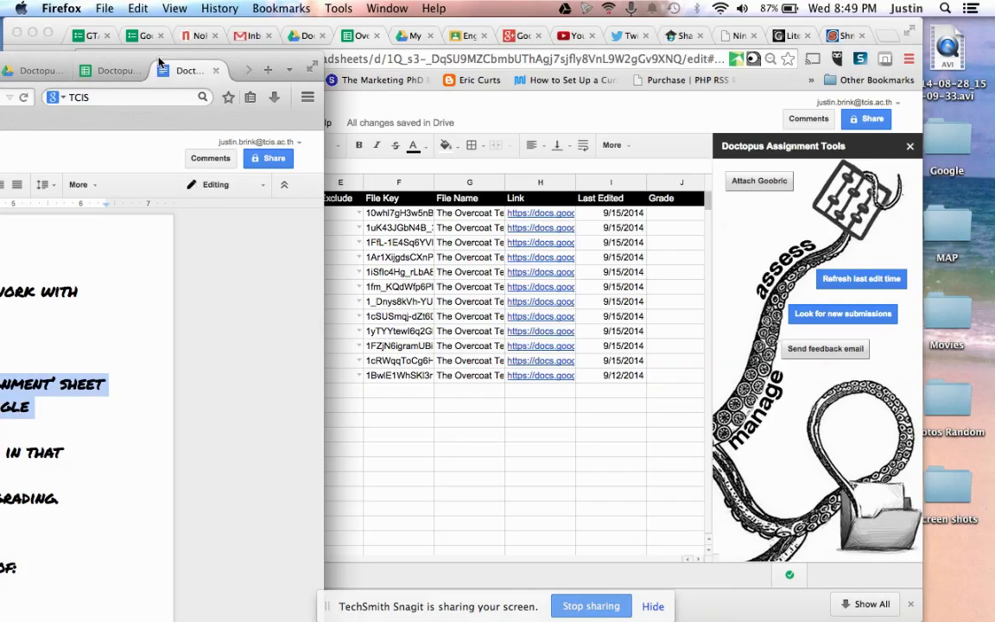
Step: Reposition the notes window and highlight the rubric template and Goobric install checklist steps
drag(157, 58, 195, 50)
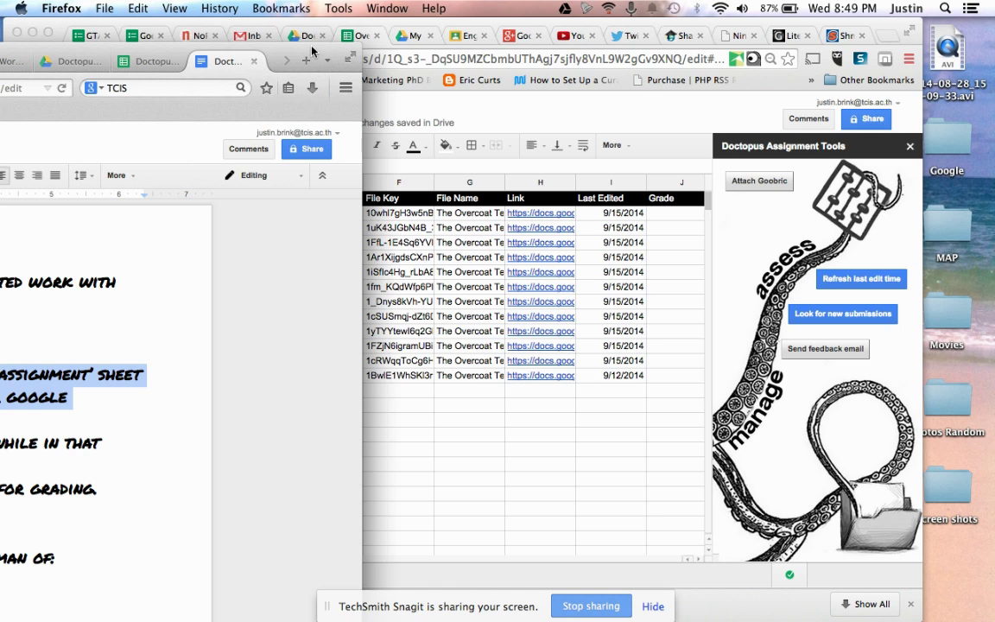
drag(307, 49, 631, 33)
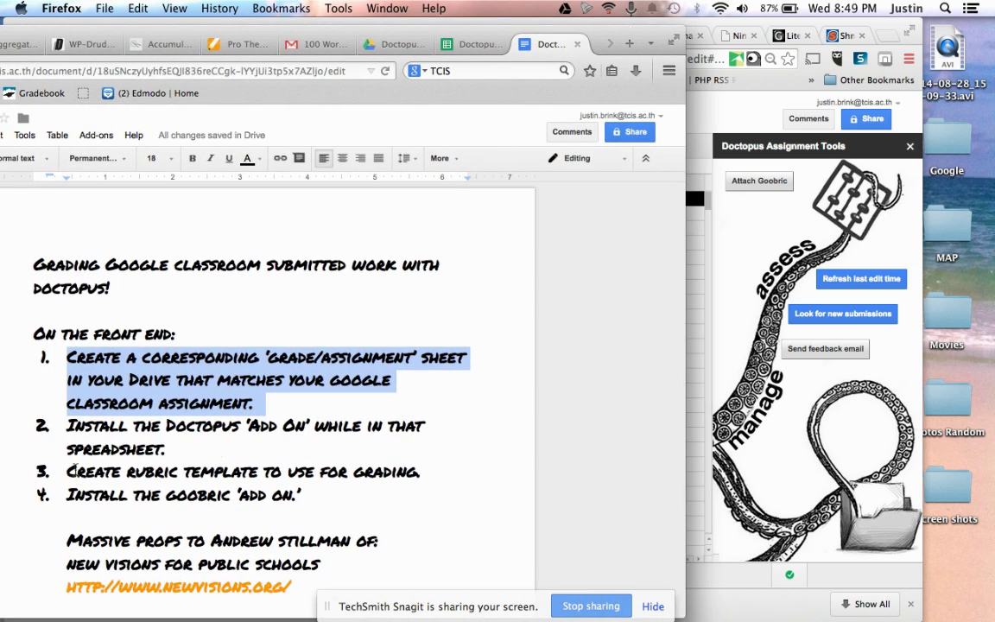
drag(66, 472, 433, 465)
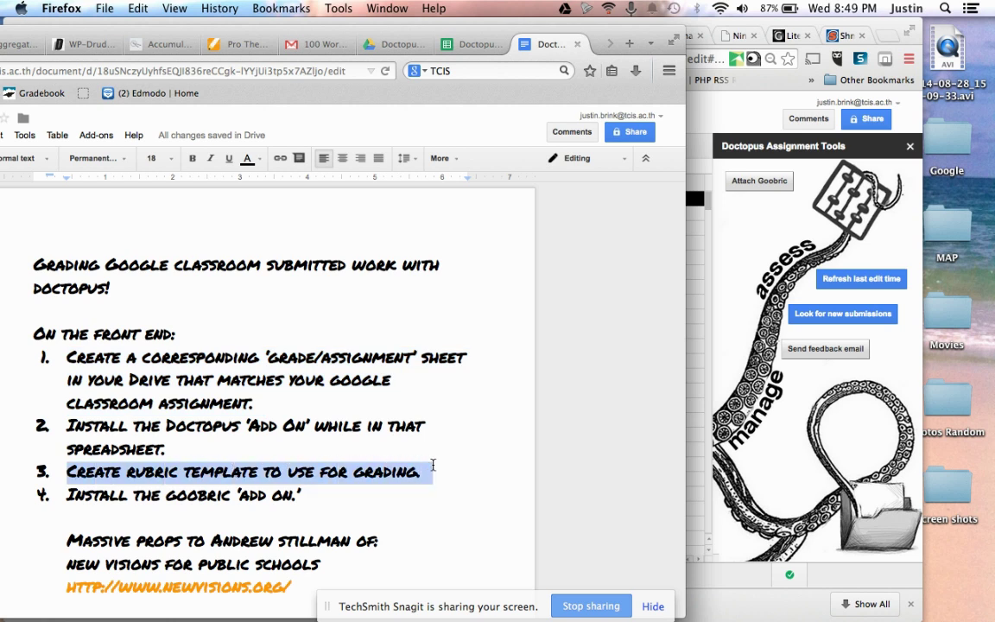
click(299, 494)
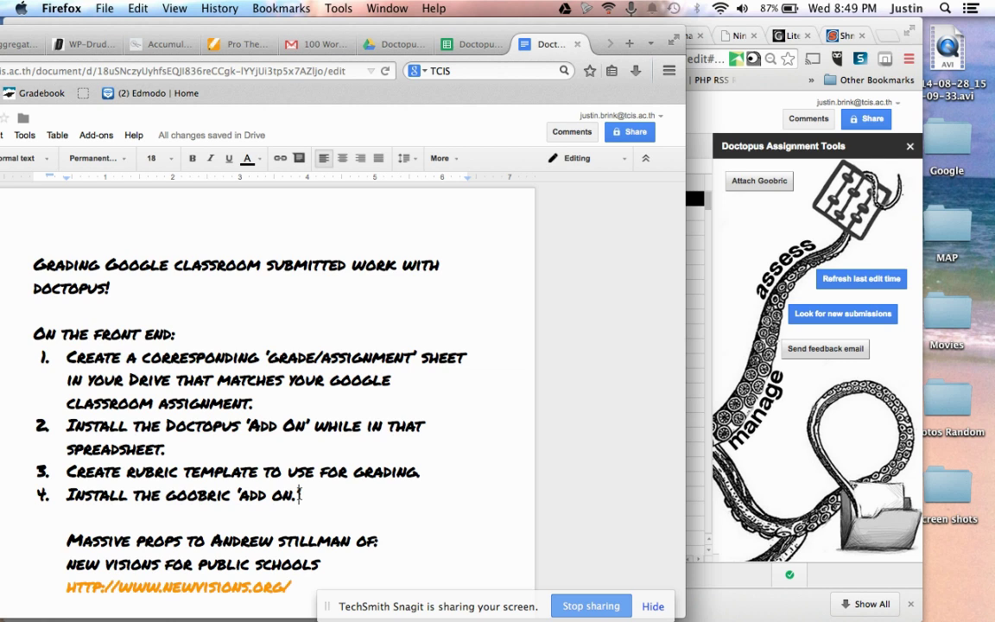
drag(309, 494, 66, 495)
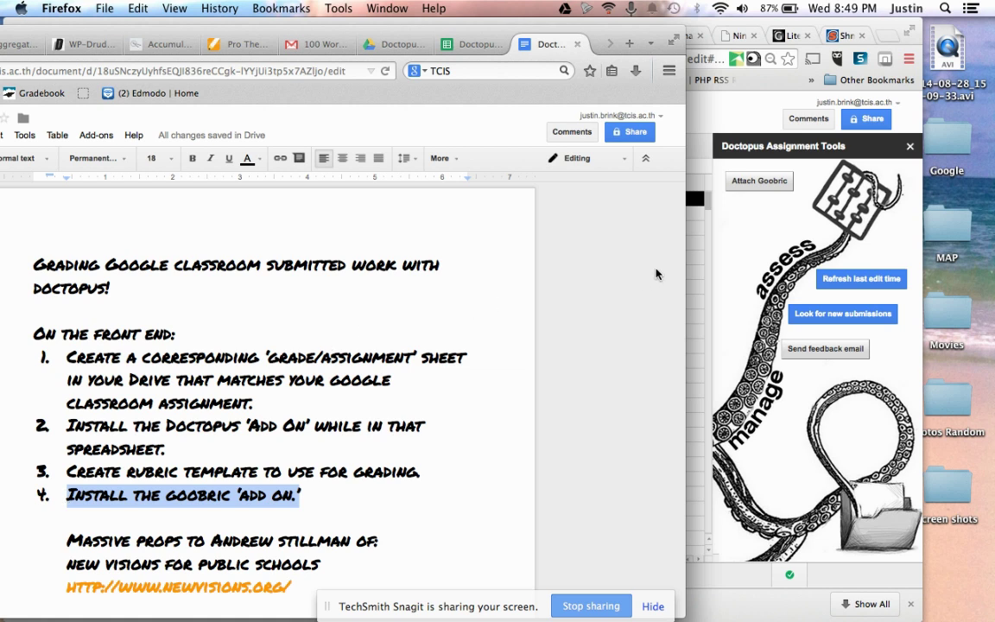
drag(652, 35, 318, 44)
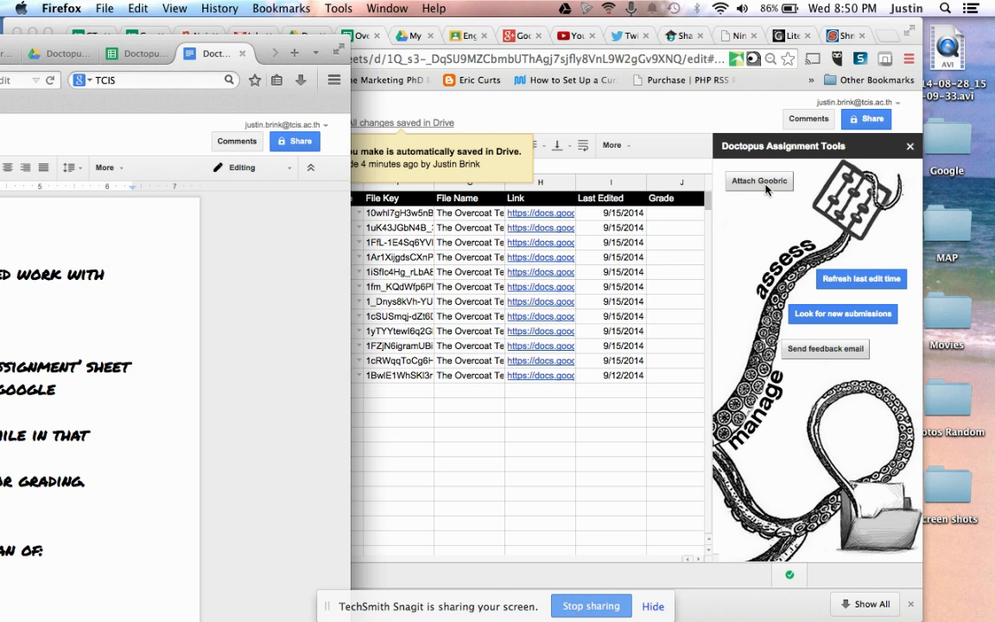
Step: Open the Attach Goobric dialog from Doctopus Assignment Tools and start the rubric picker
click(765, 189)
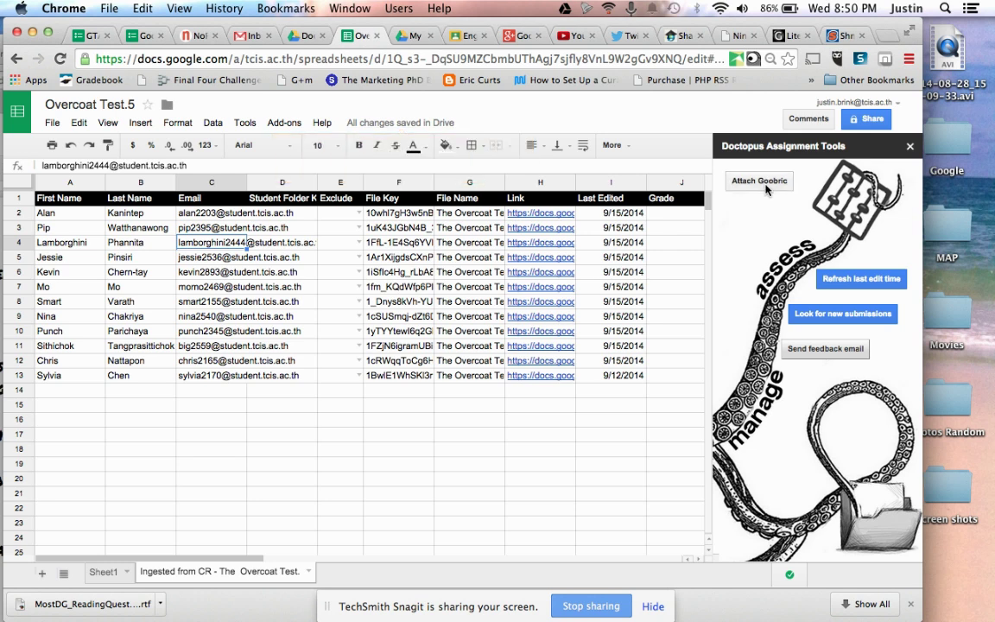
key(ctrl+Up)
click(444, 355)
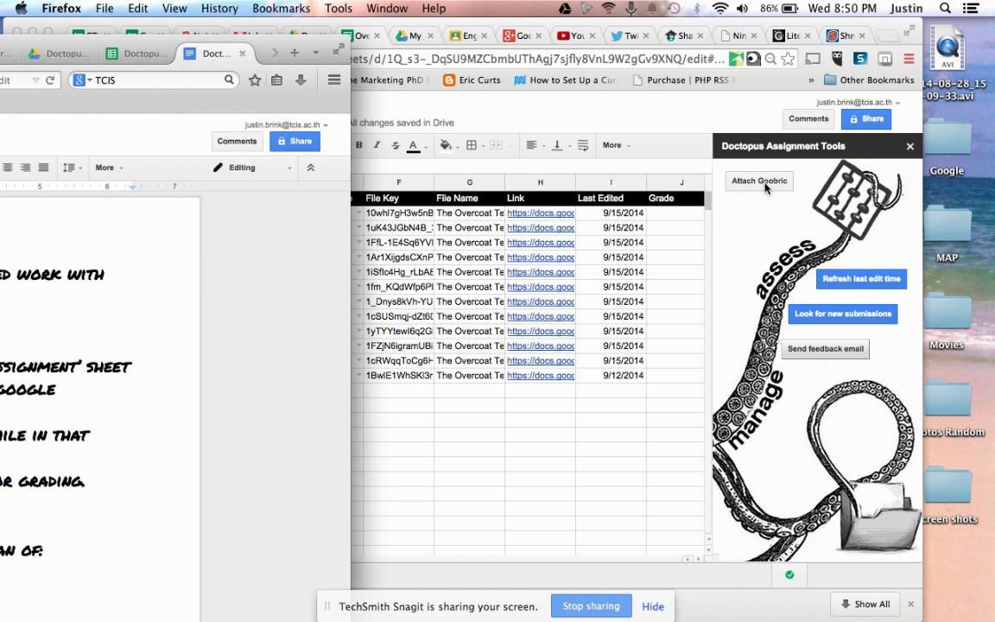
click(765, 189)
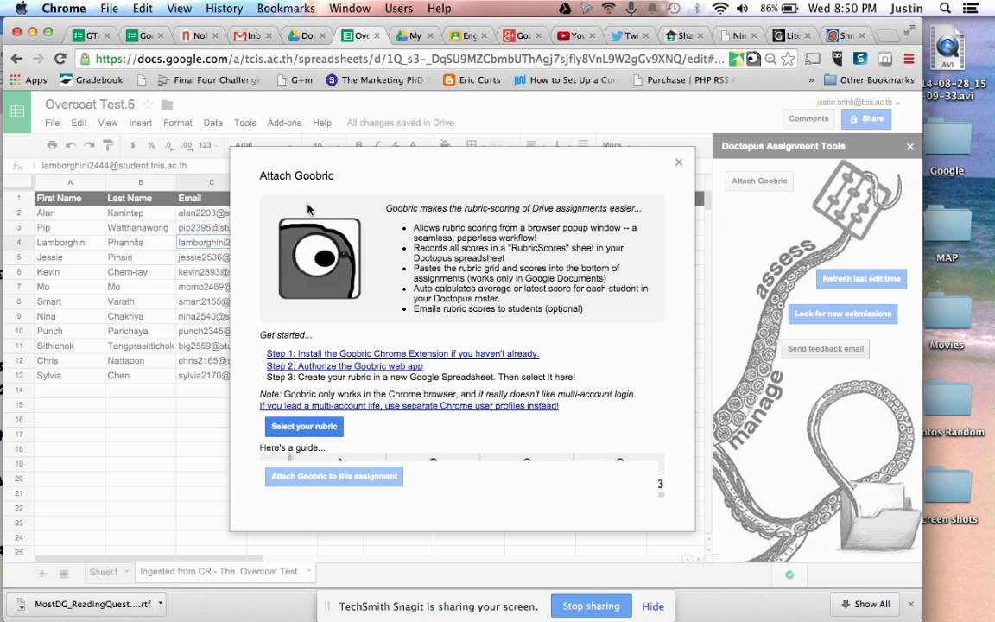
mouse_move(336, 291)
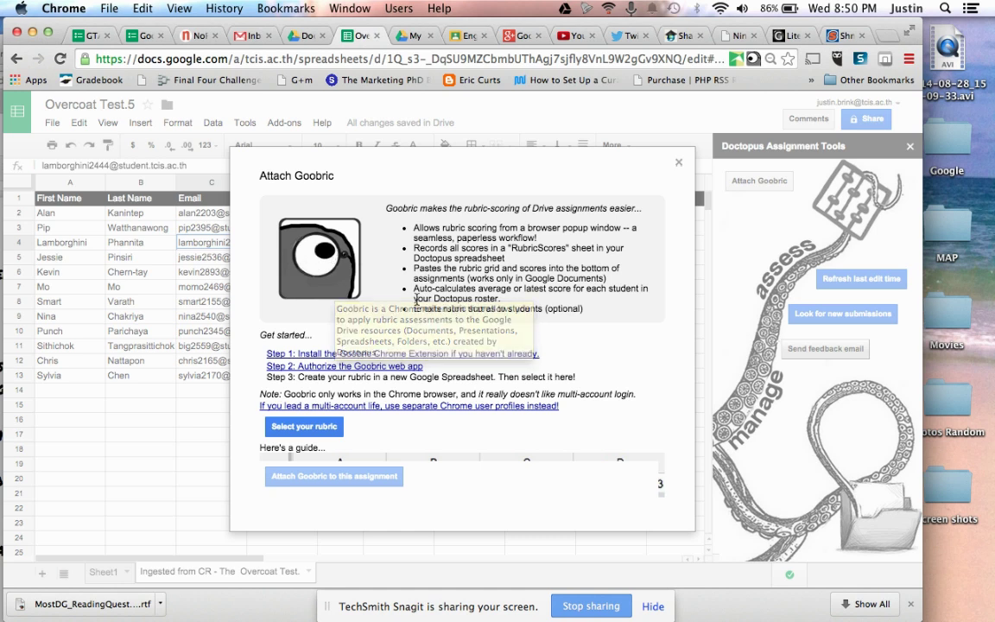
scroll(394, 392, down, 1)
scroll(394, 391, down, 5)
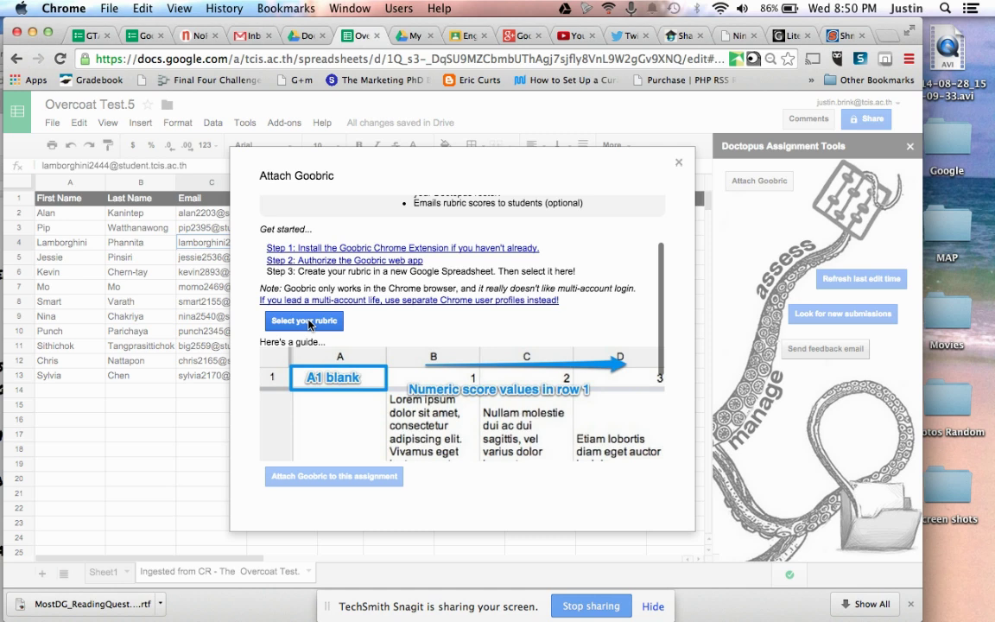
click(309, 323)
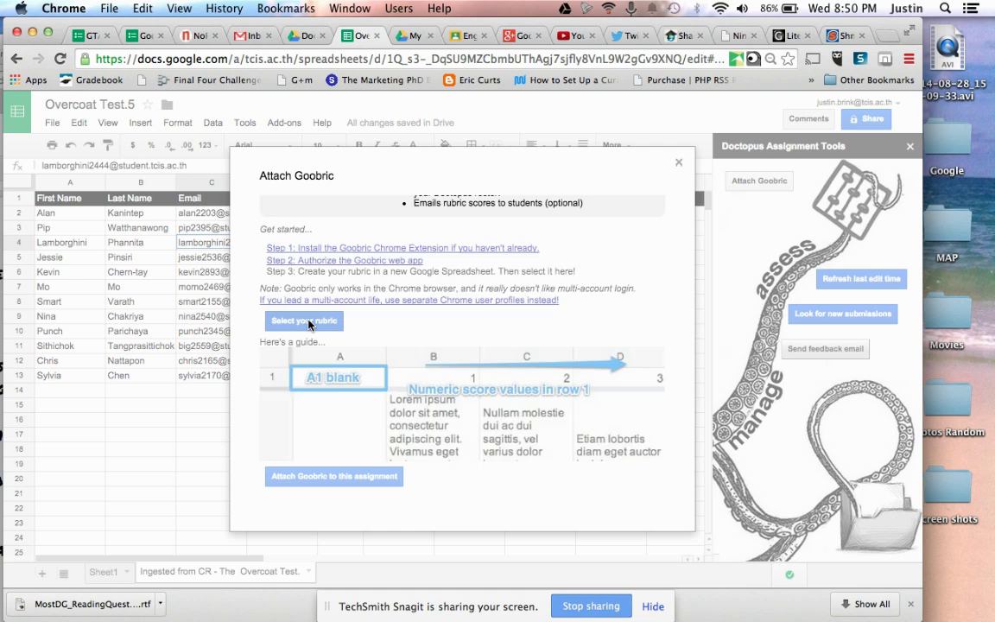
key(ctrl+Up)
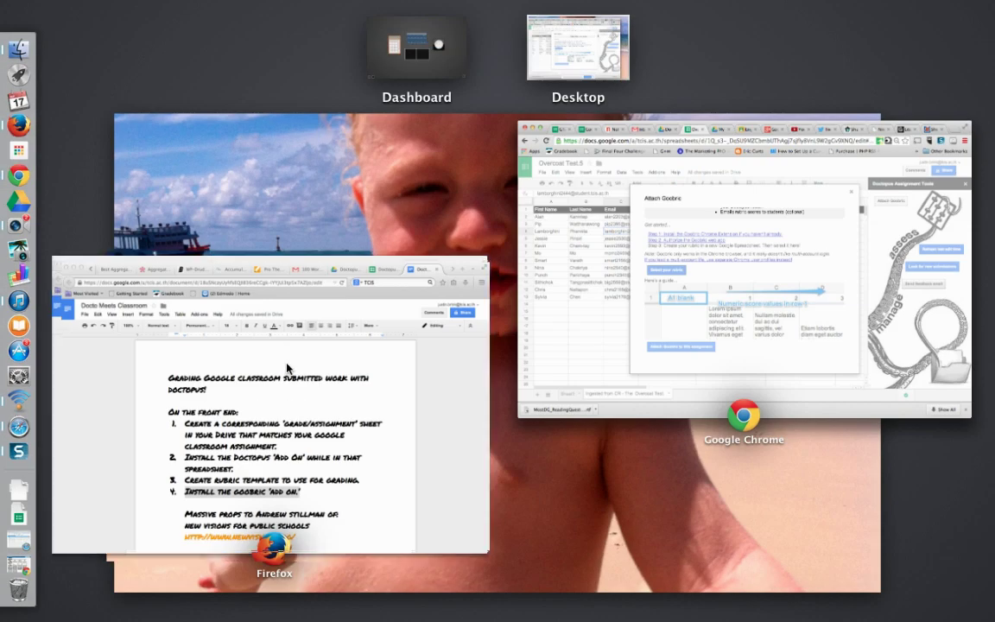
click(287, 368)
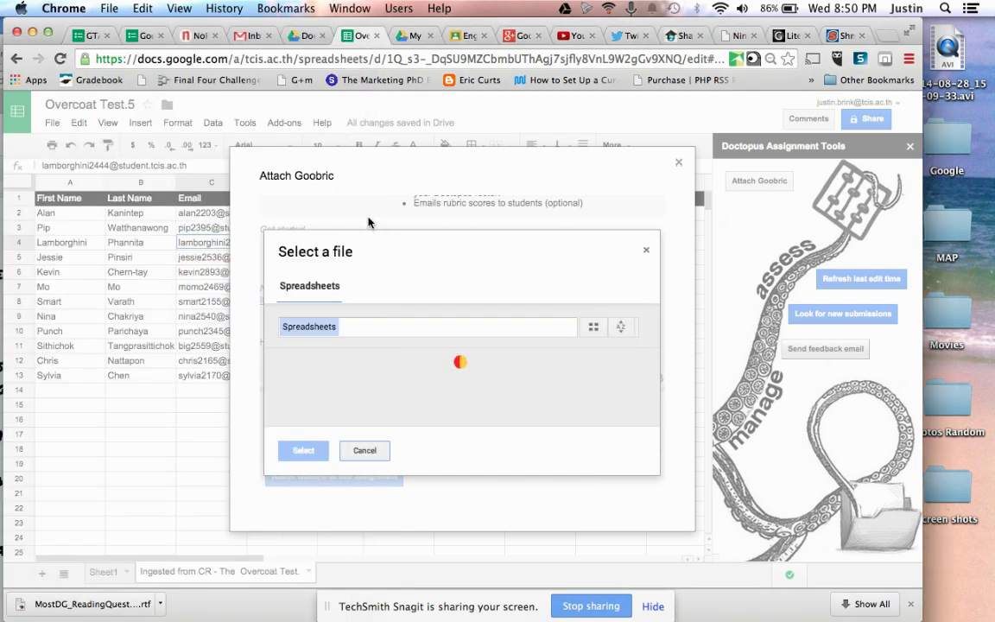
Step: Search 'stand' and pick the Standards Based Rubric Short Answer spreadsheet
click(345, 334)
text(stand)
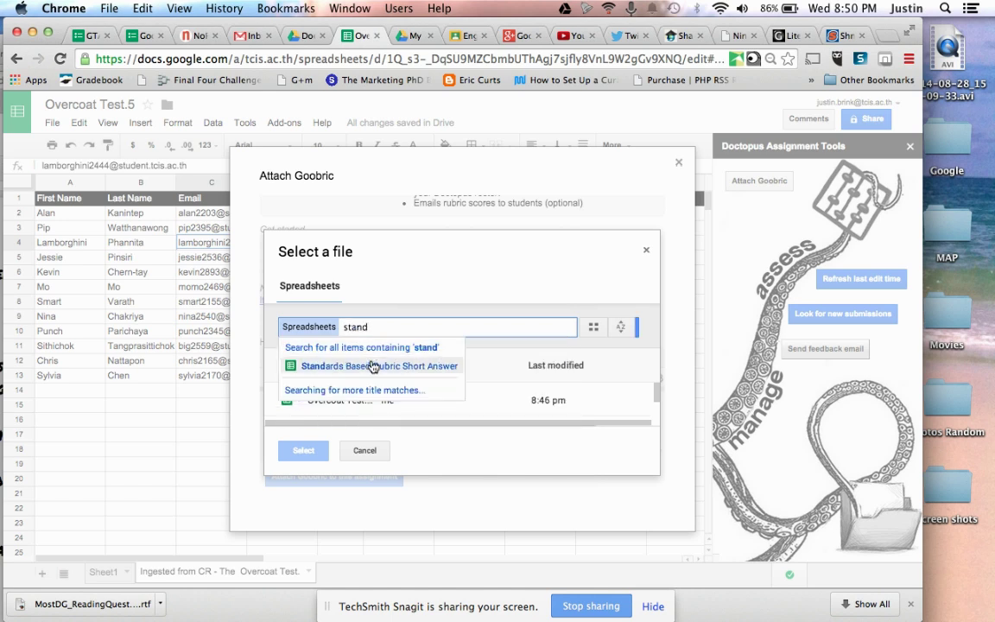
click(372, 367)
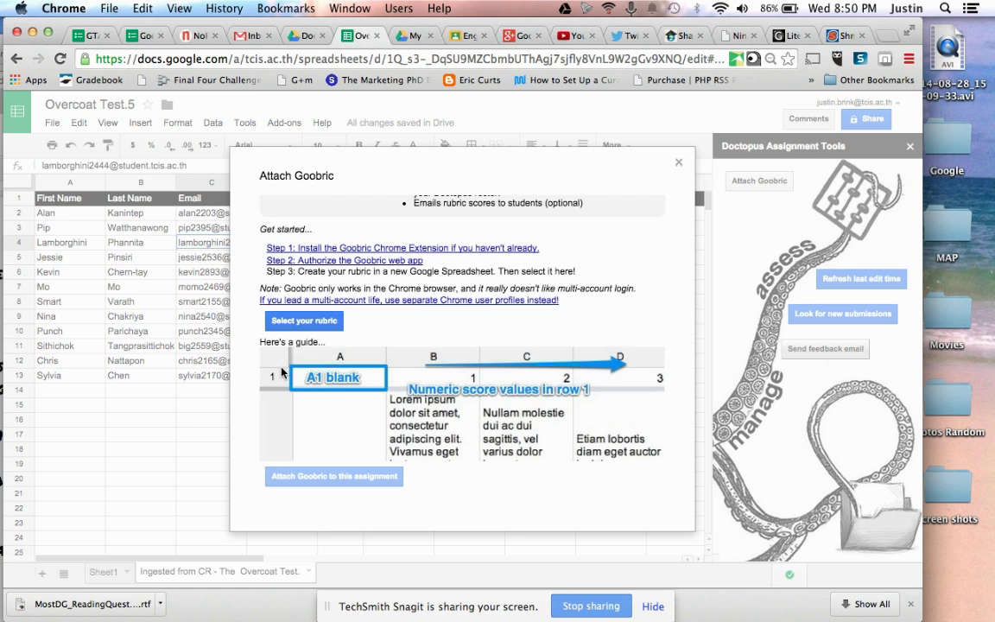
Step: Preview the Standards Based Rubric Short Answer and attach it to this assignment
click(304, 320)
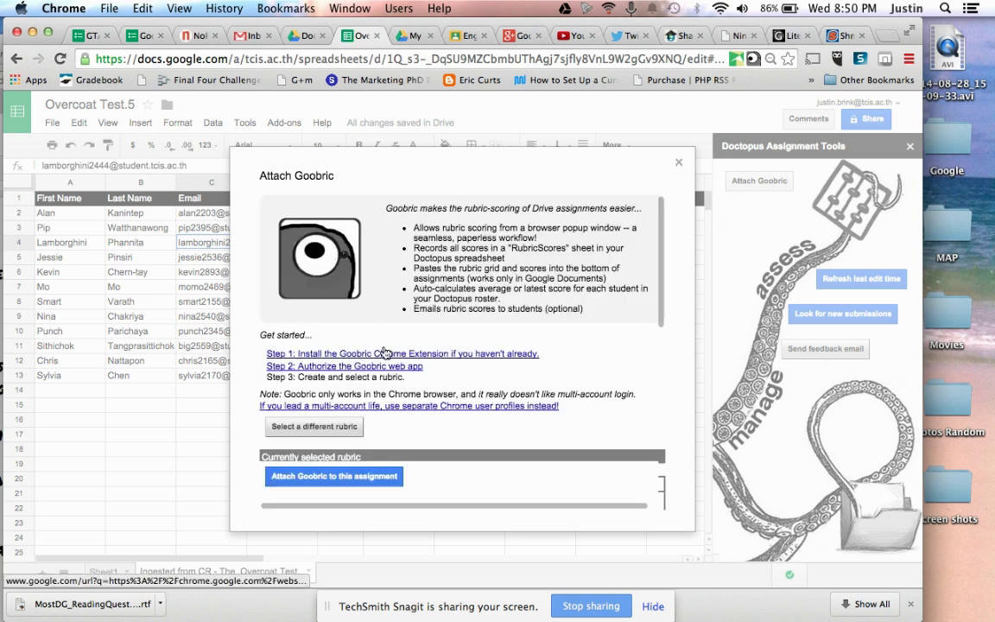
scroll(385, 353, down, 5)
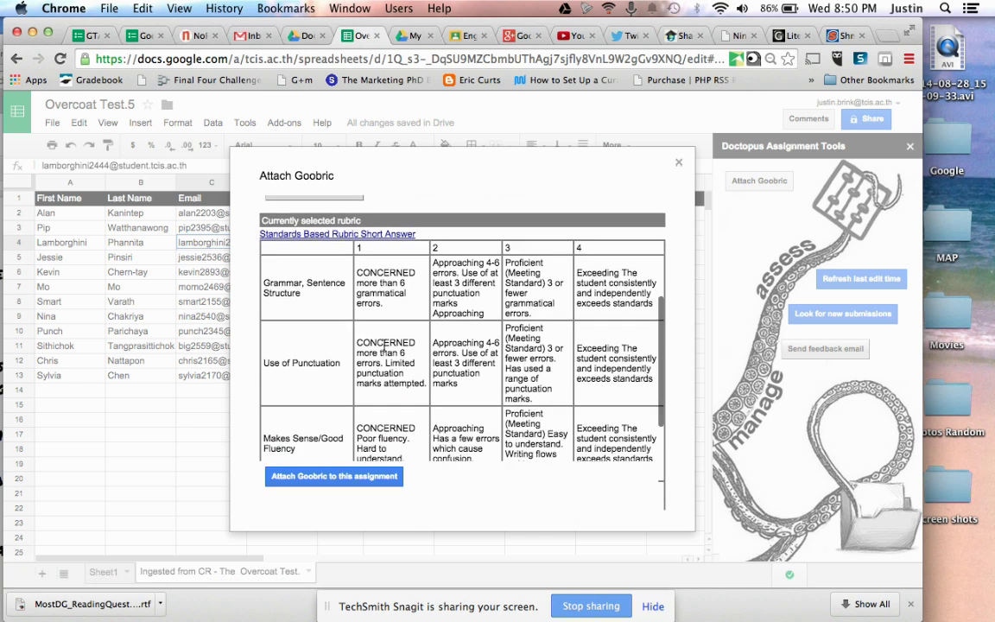
scroll(350, 339, up, 1)
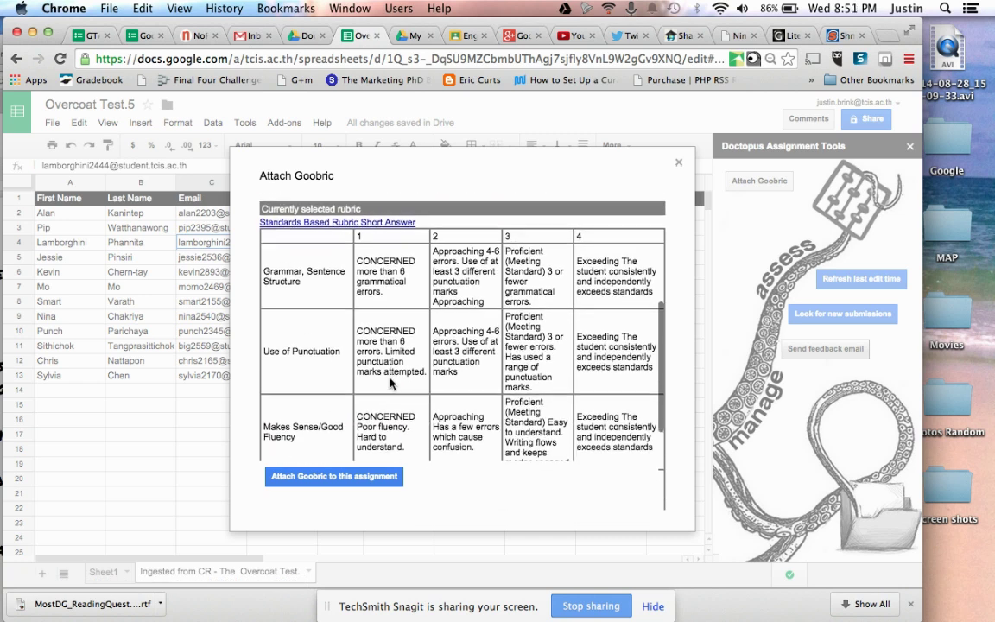
scroll(358, 270, down, 5)
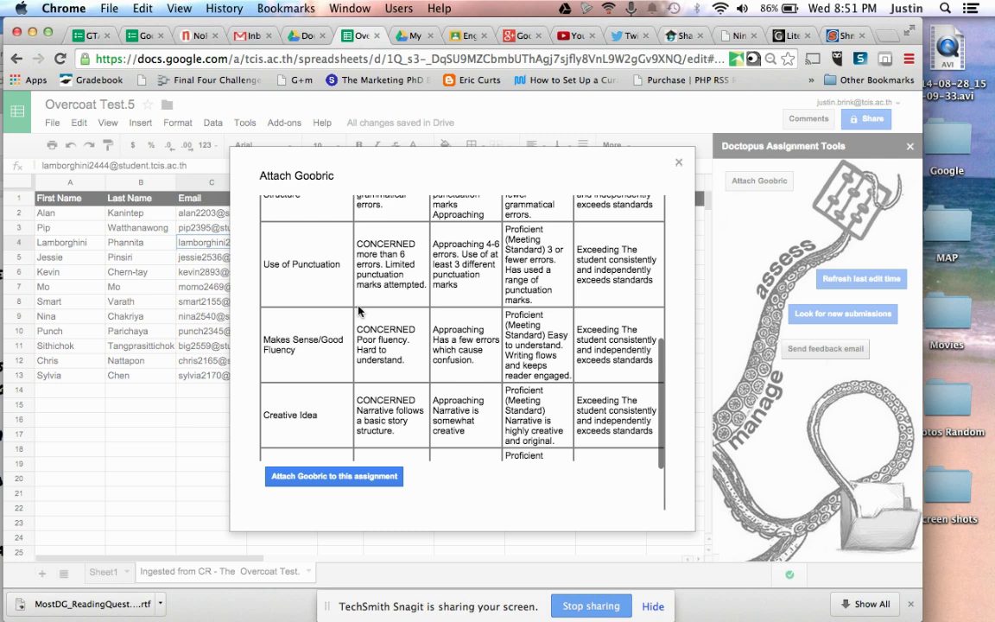
scroll(378, 259, up, 5)
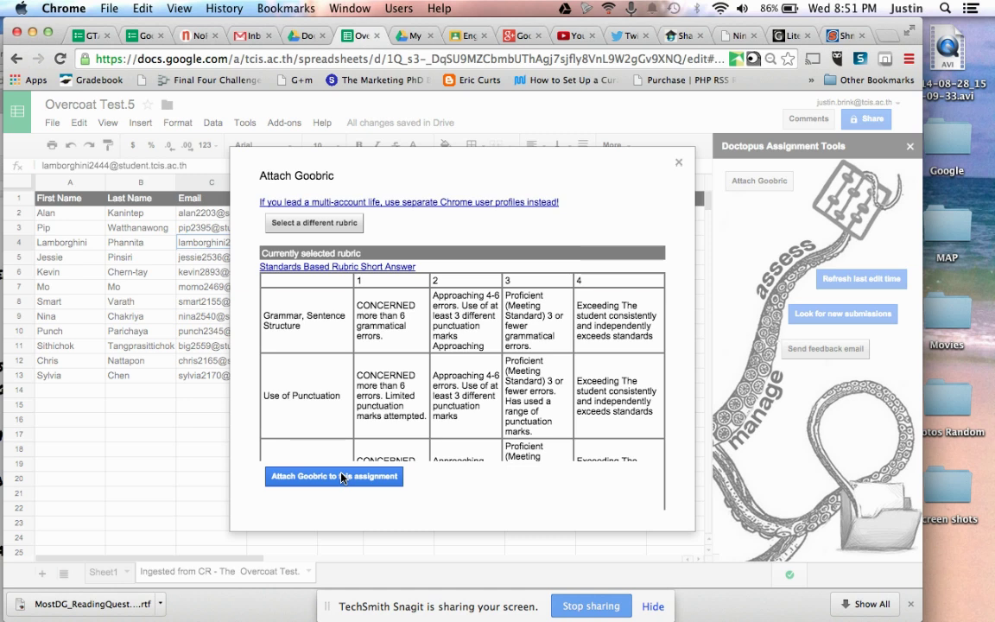
click(343, 477)
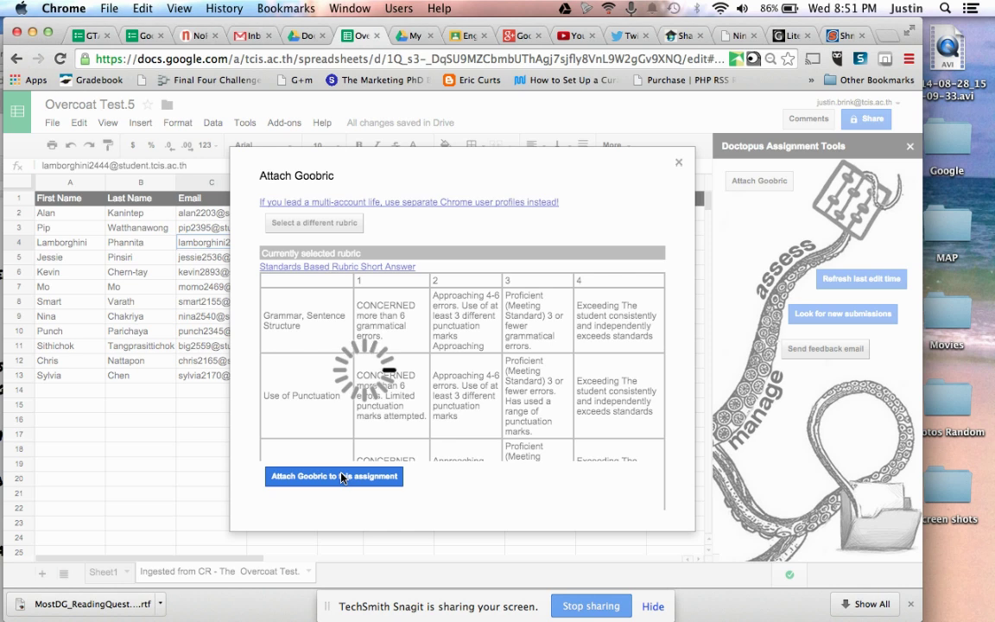
key(ctrl+Up)
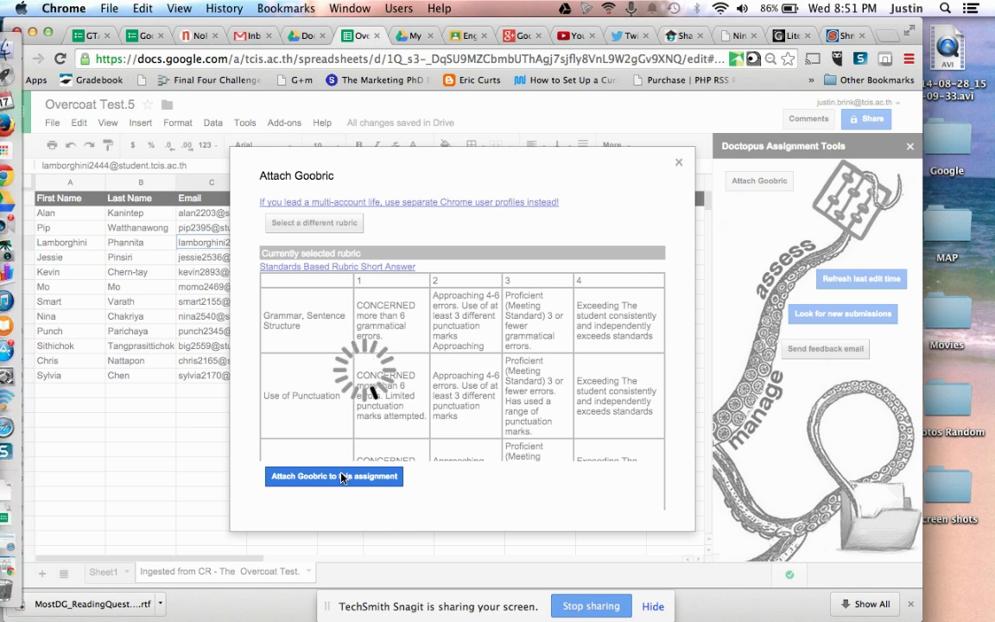
Step: Move the notes window aside and close the Goobric window, leaving the rubricScores sheet added
click(326, 463)
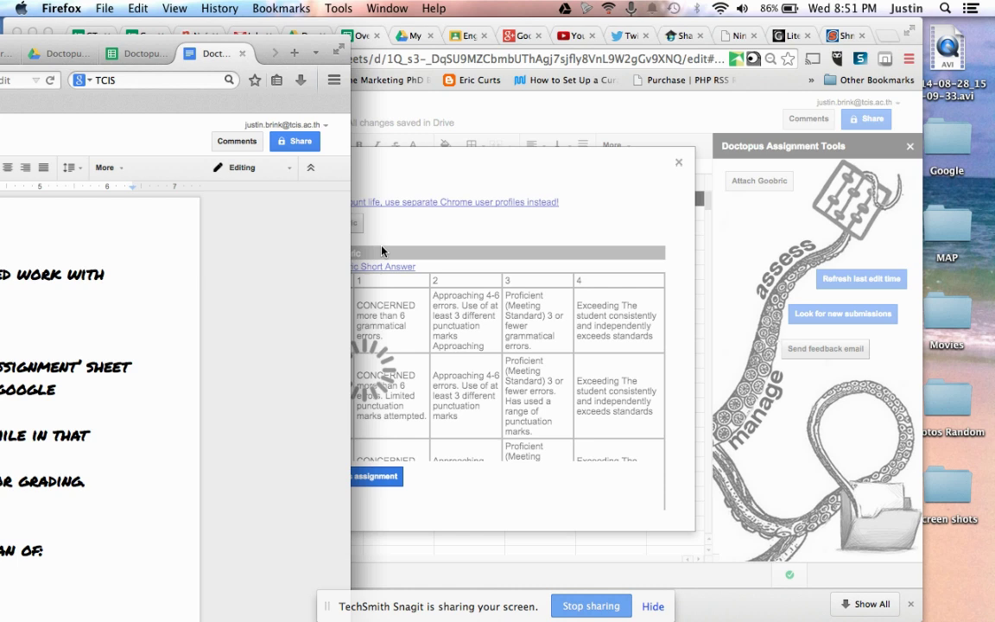
drag(303, 44, 183, 27)
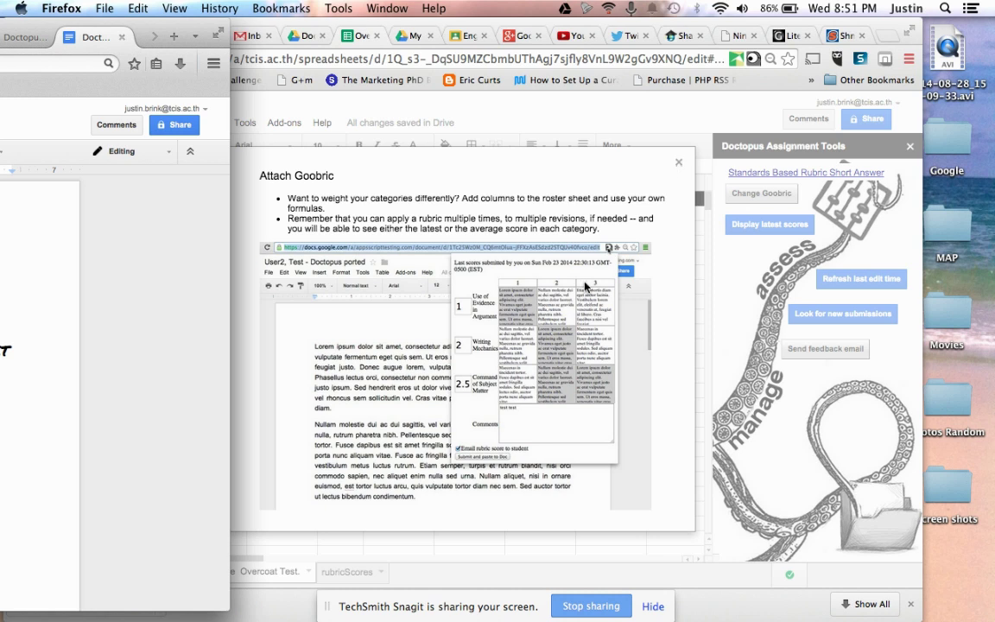
scroll(577, 305, up, 3)
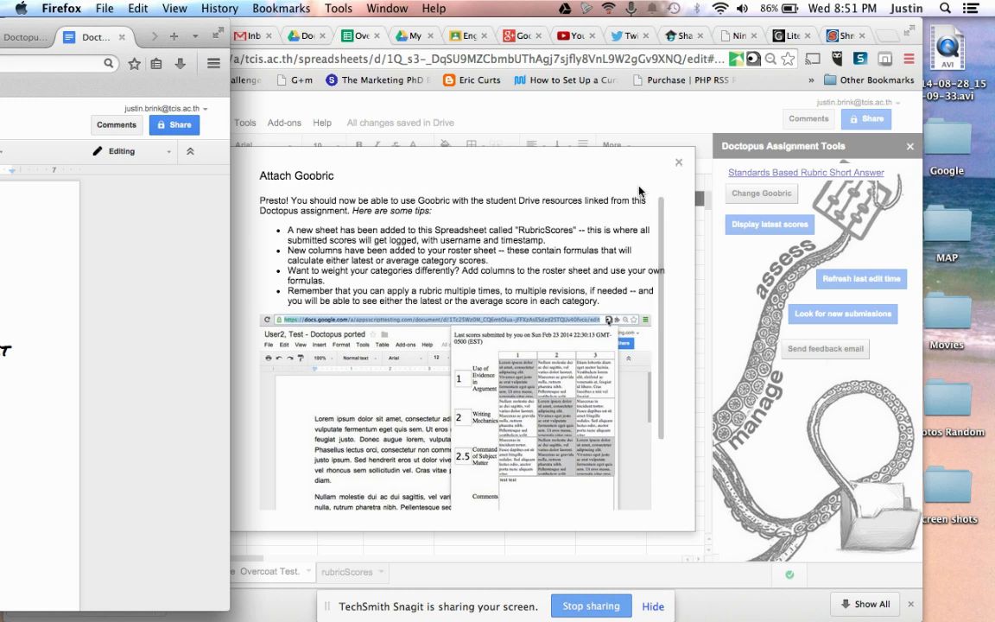
click(676, 165)
click(677, 164)
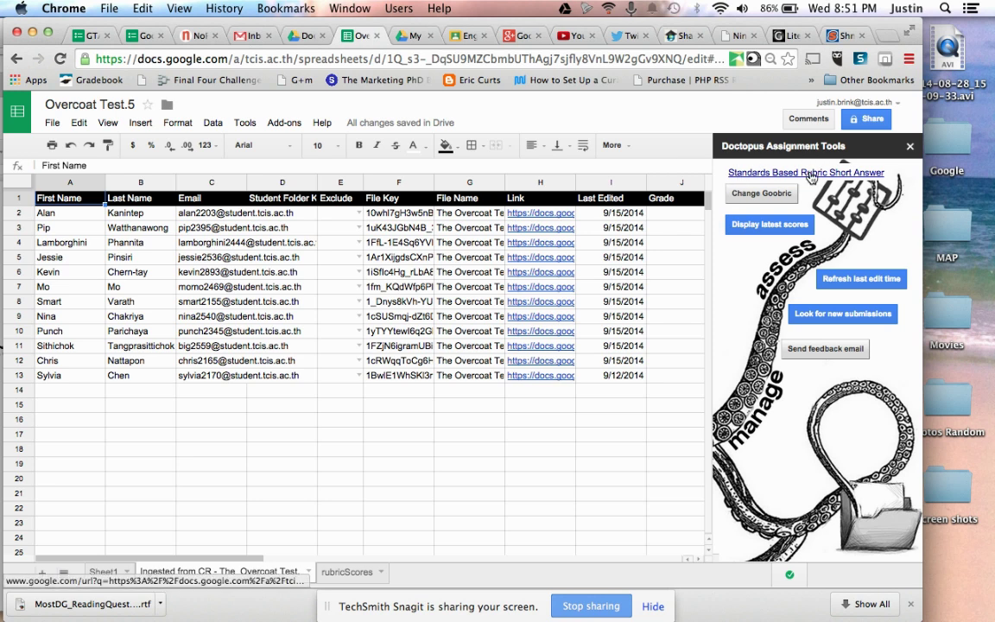
Step: Switch to the notes document window, then back to the Overcoat Test.5 roster
key(ctrl+Up)
click(392, 261)
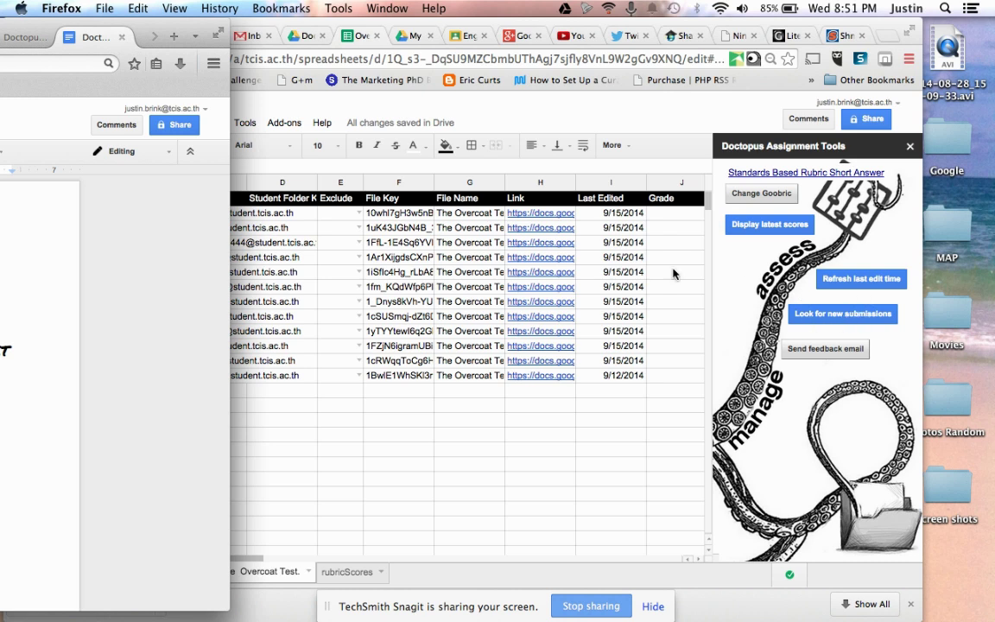
click(537, 215)
Step: Open the first student's Overcoat Test document from the link in cell H2
click(538, 215)
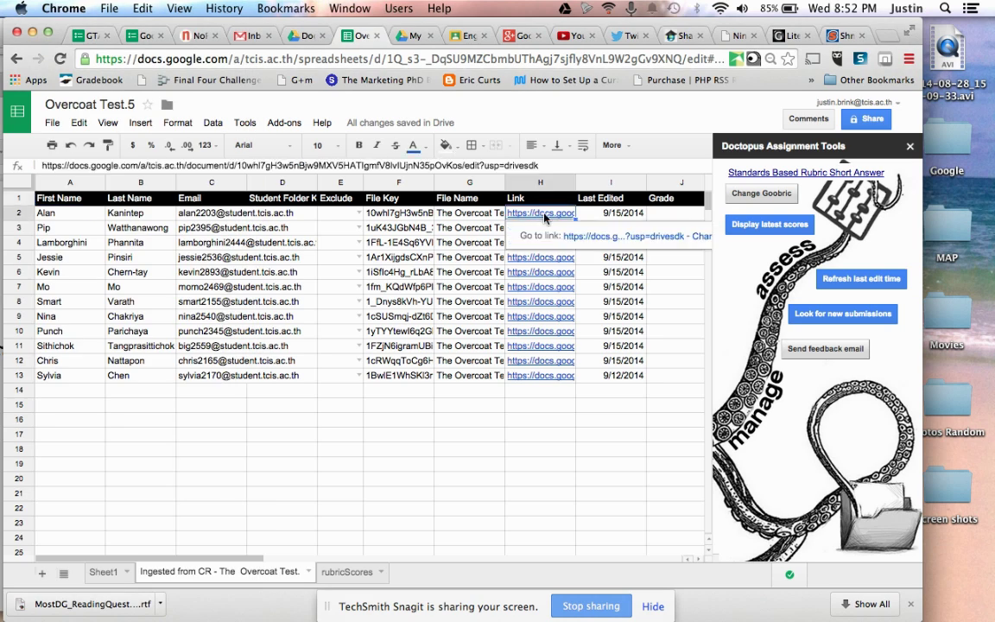
click(607, 240)
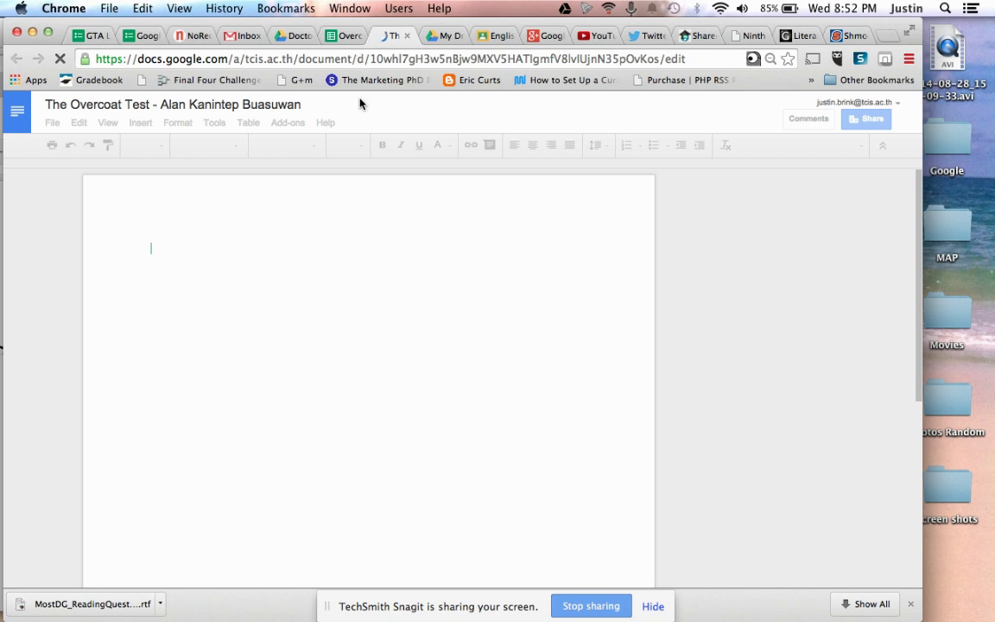
key(ctrl+Up)
click(308, 281)
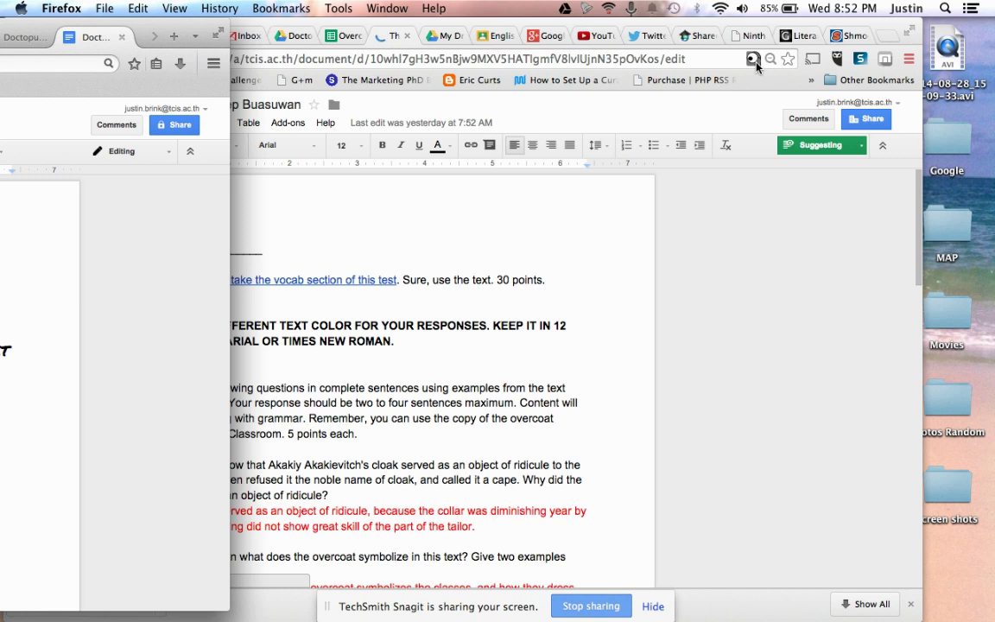
Step: Launch Goobric on the student's test to load its five-criteria, 1–4 rubric
click(751, 61)
click(752, 59)
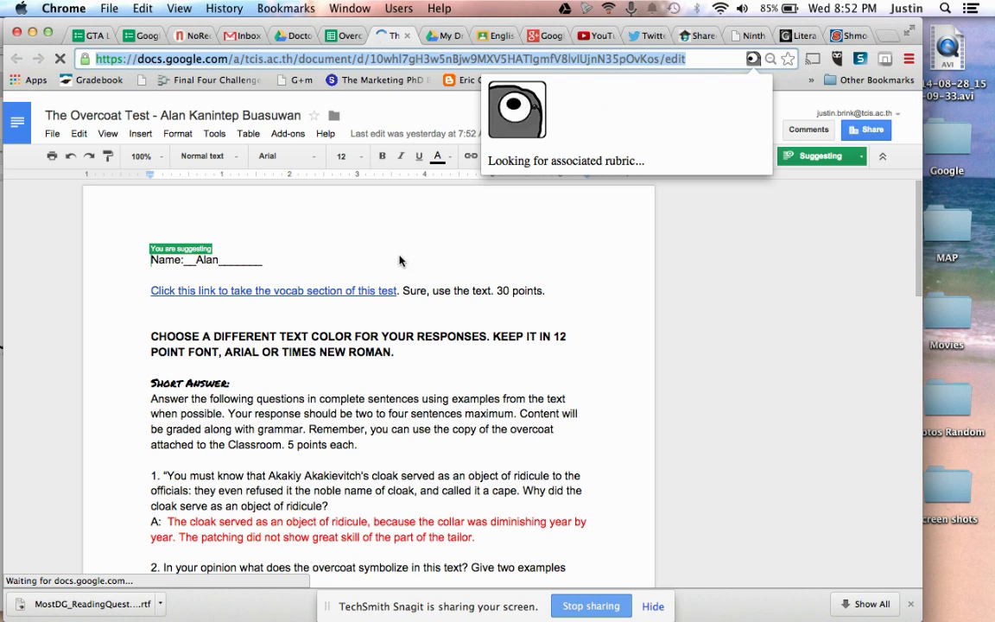
key(ctrl+Up)
click(317, 337)
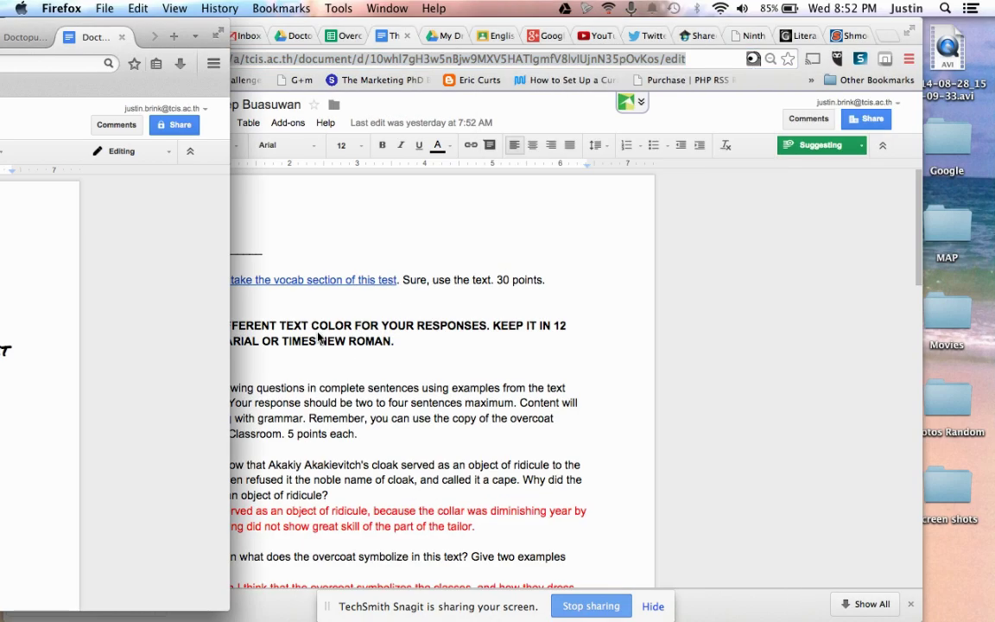
click(752, 61)
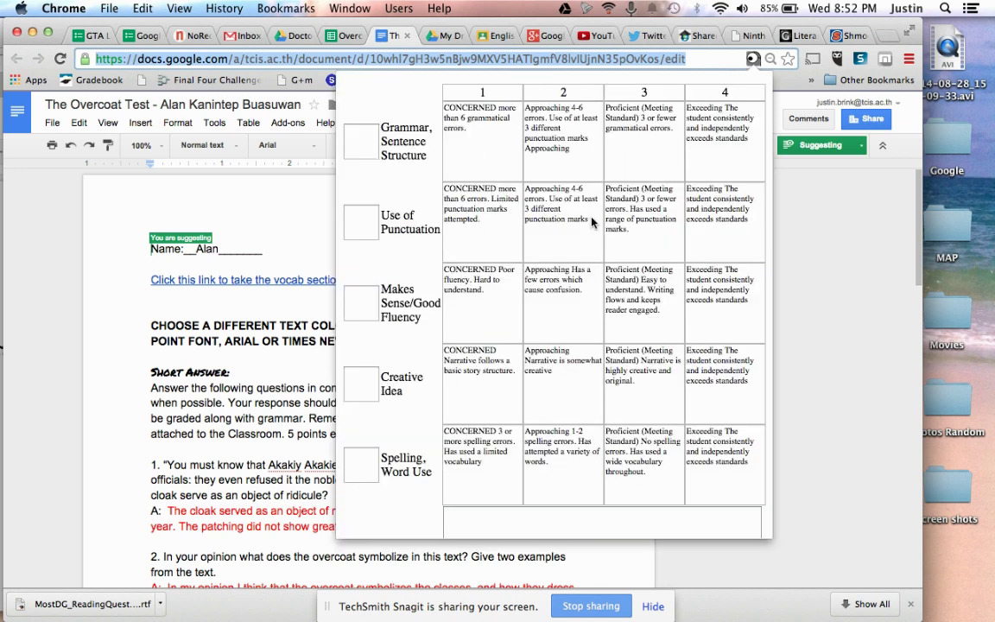
Step: Score Grammar 3, Punctuation 1, Fluency 2, Creative Idea 2.5 and Spelling 2
click(370, 148)
text(3)
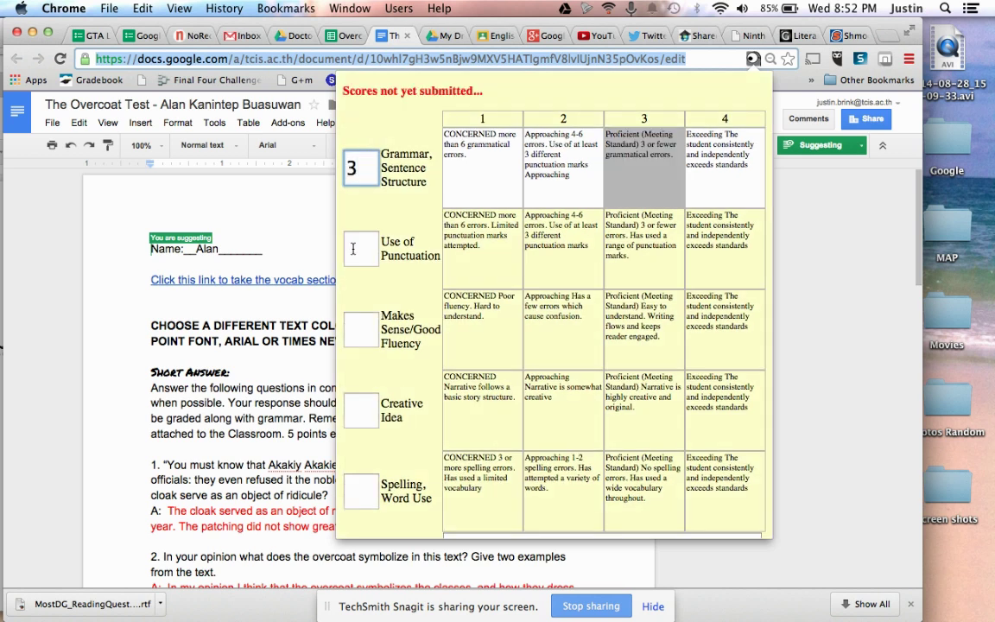
click(353, 249)
text(1)
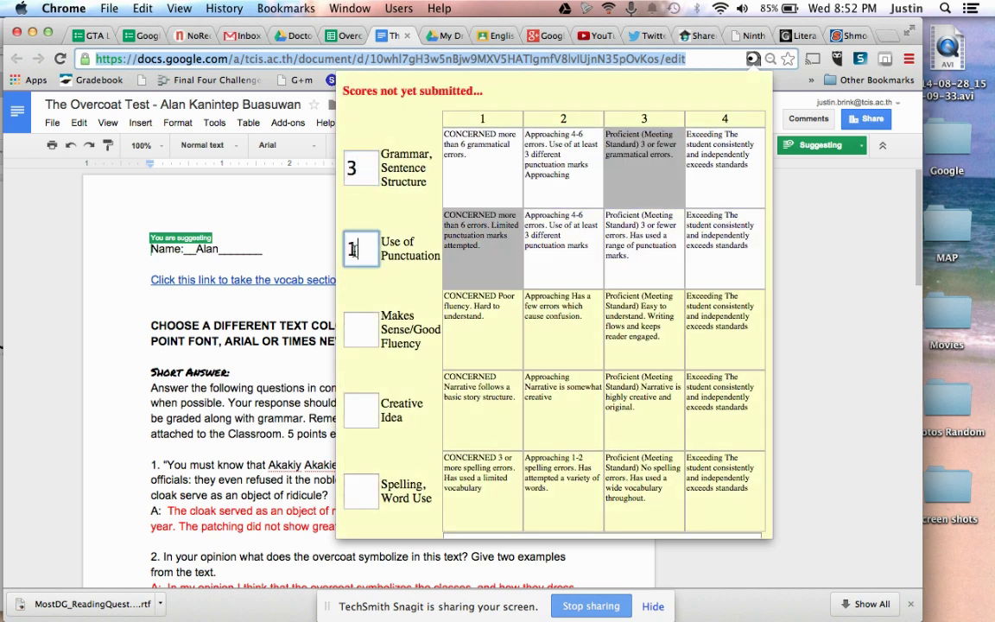
click(356, 328)
text(2)
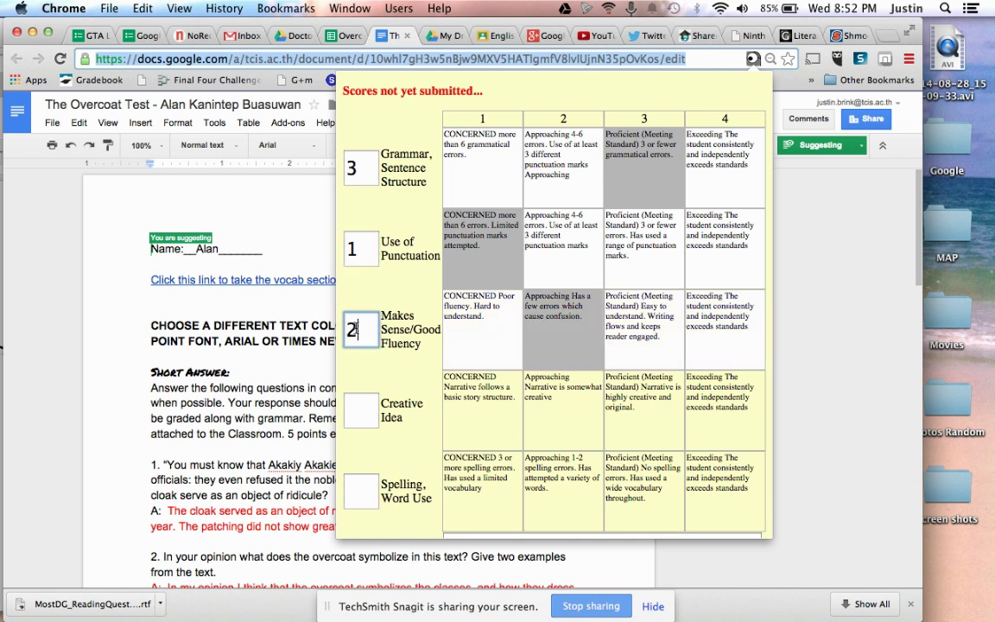
click(359, 410)
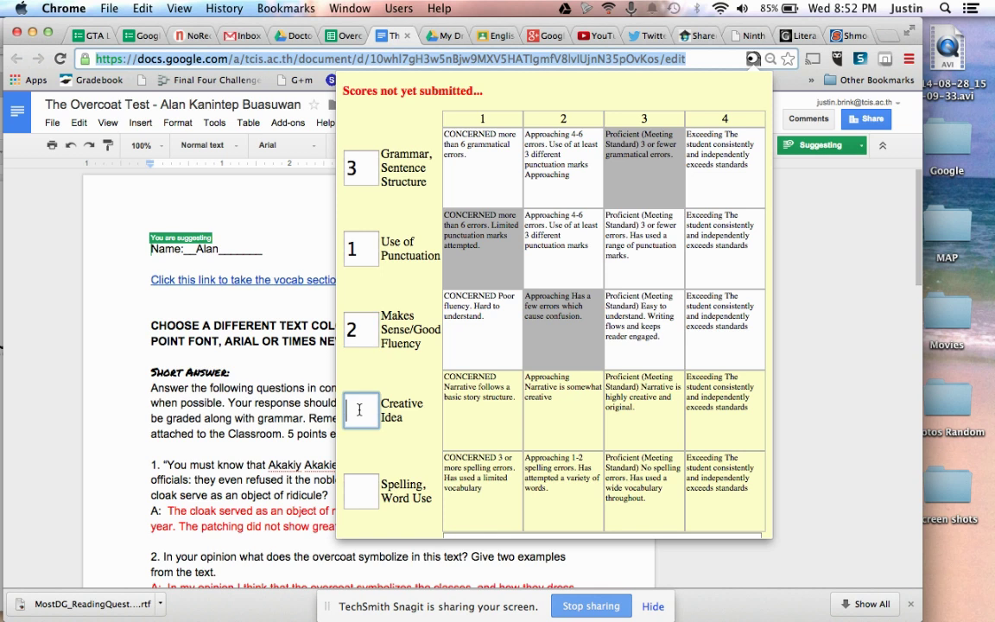
text(2)
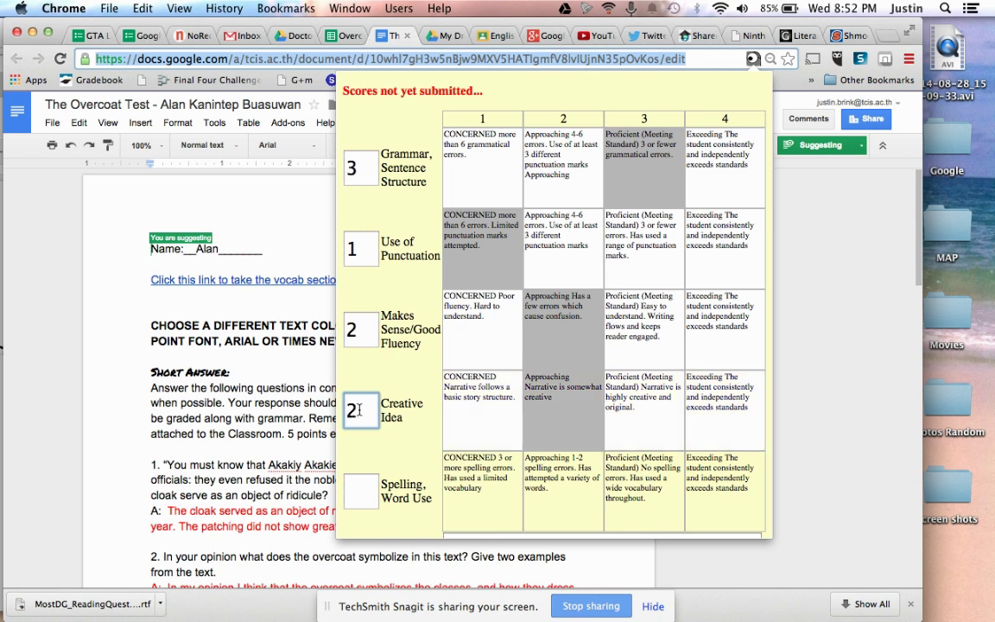
text(.5)
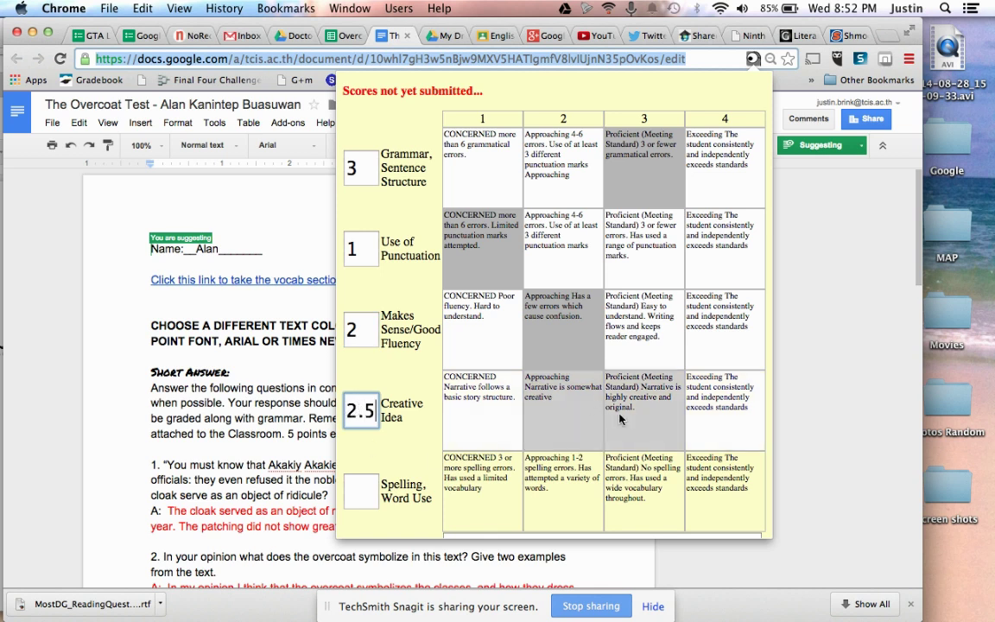
click(361, 493)
text(2)
scroll(361, 494, down, 3)
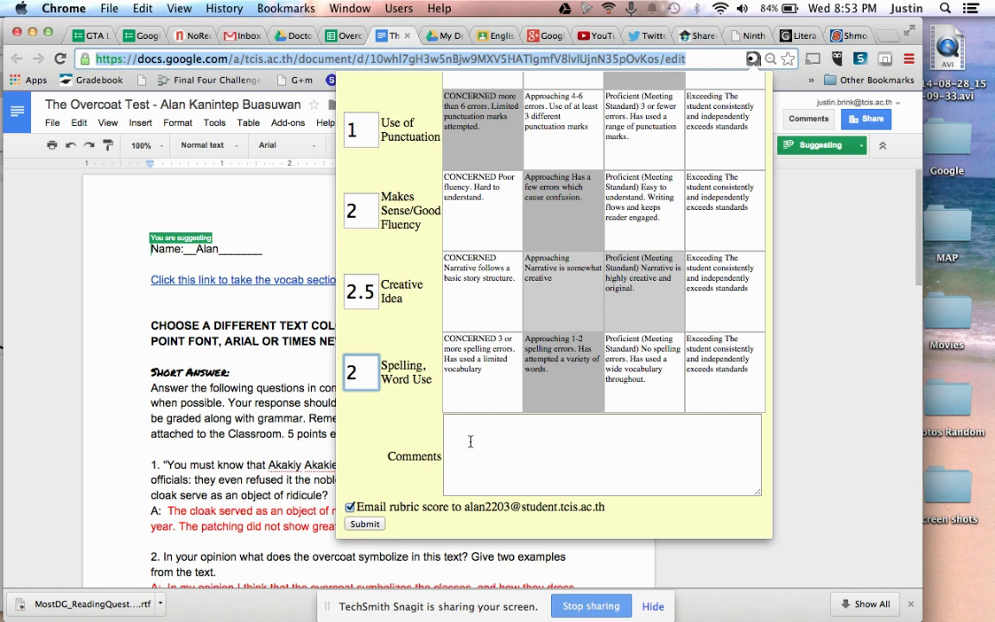
Step: Add the comment 'Test comment', turn off emailing the score, and submit the rubric
click(471, 442)
text(Test comments.)
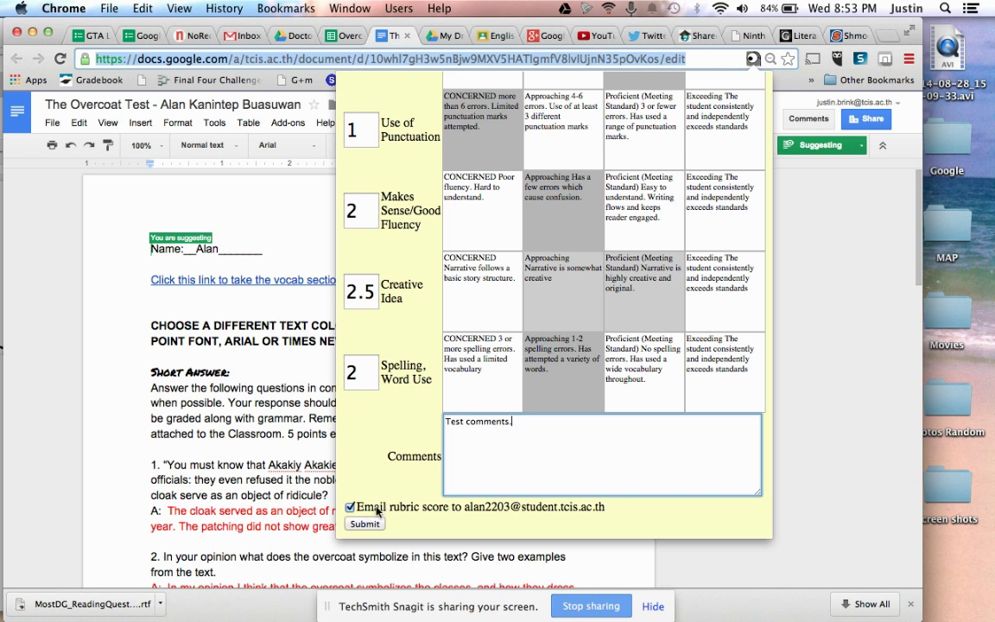
click(351, 508)
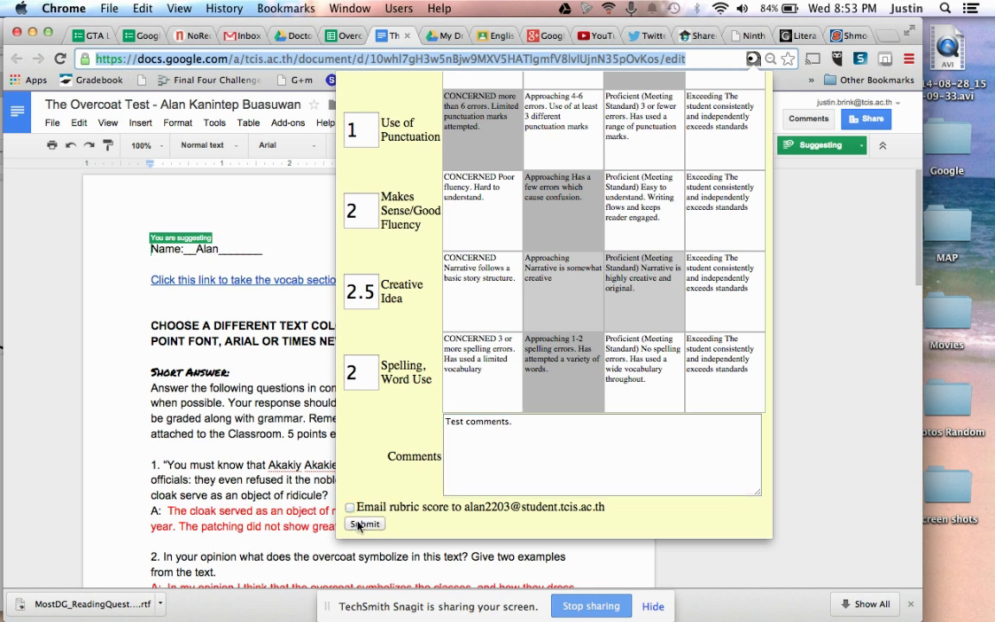
click(361, 524)
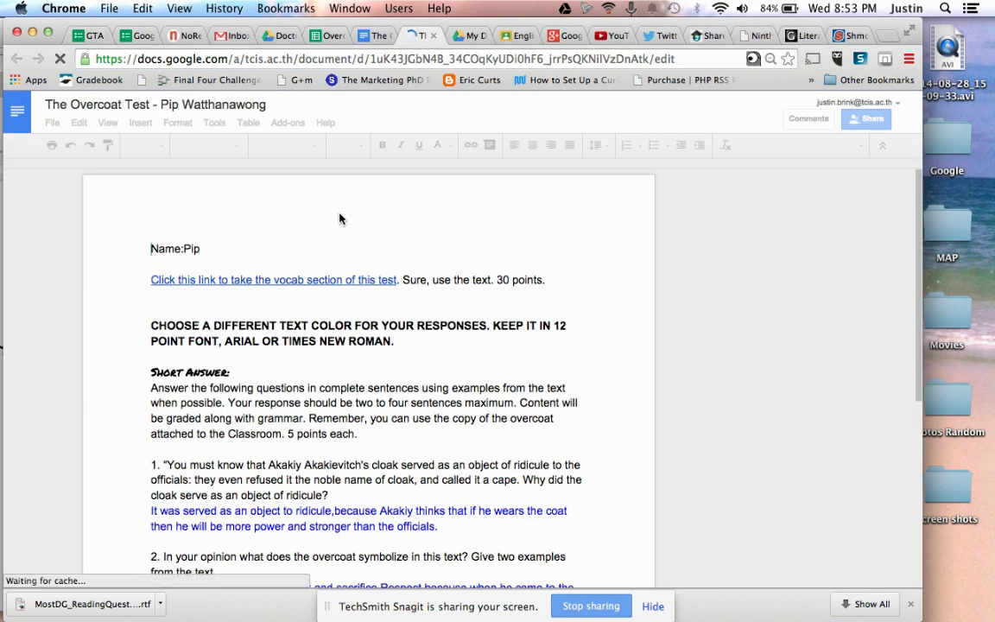
Step: Bring the Docto Meets Classroom notes window forward, then zoom and restore its size
key(ctrl+Up)
click(239, 293)
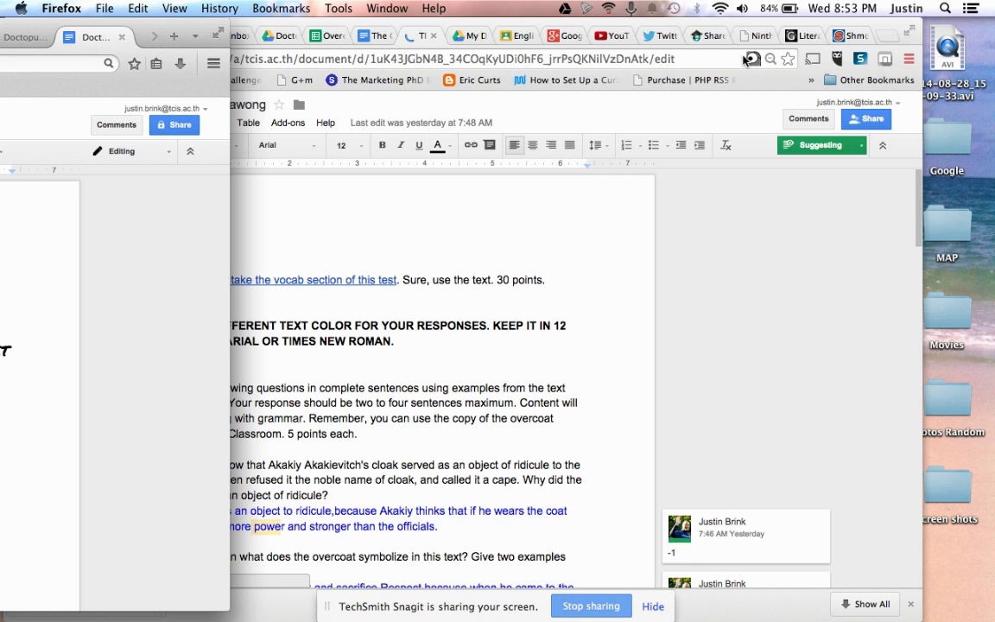
double_click(193, 28)
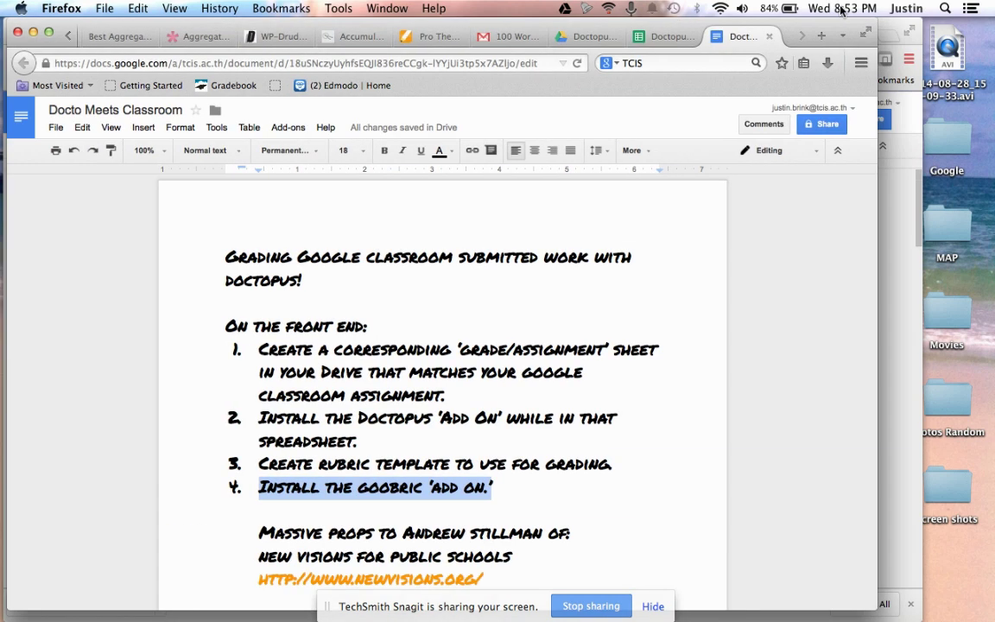
double_click(851, 24)
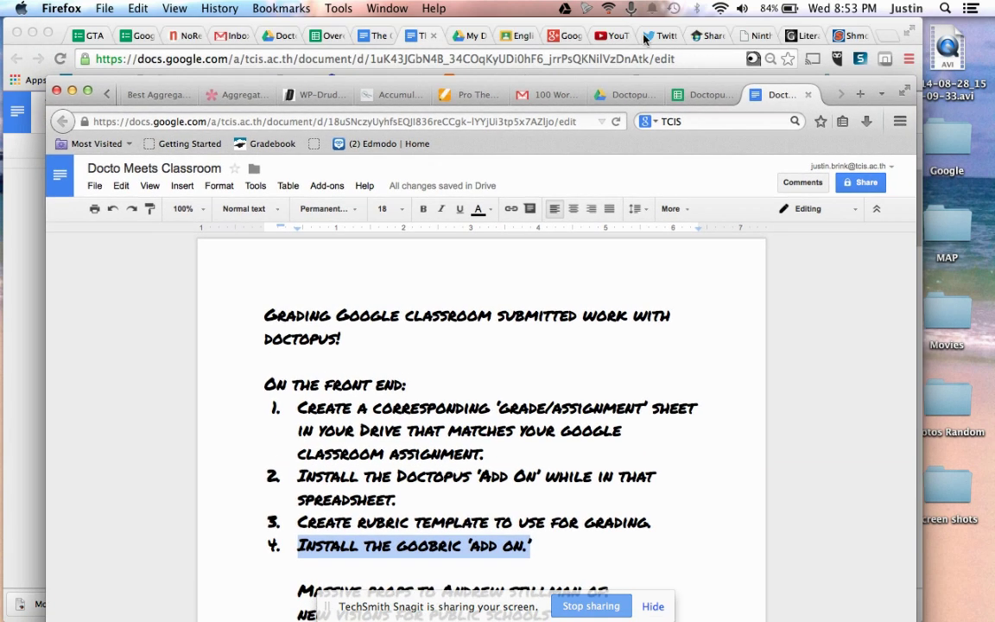
click(519, 36)
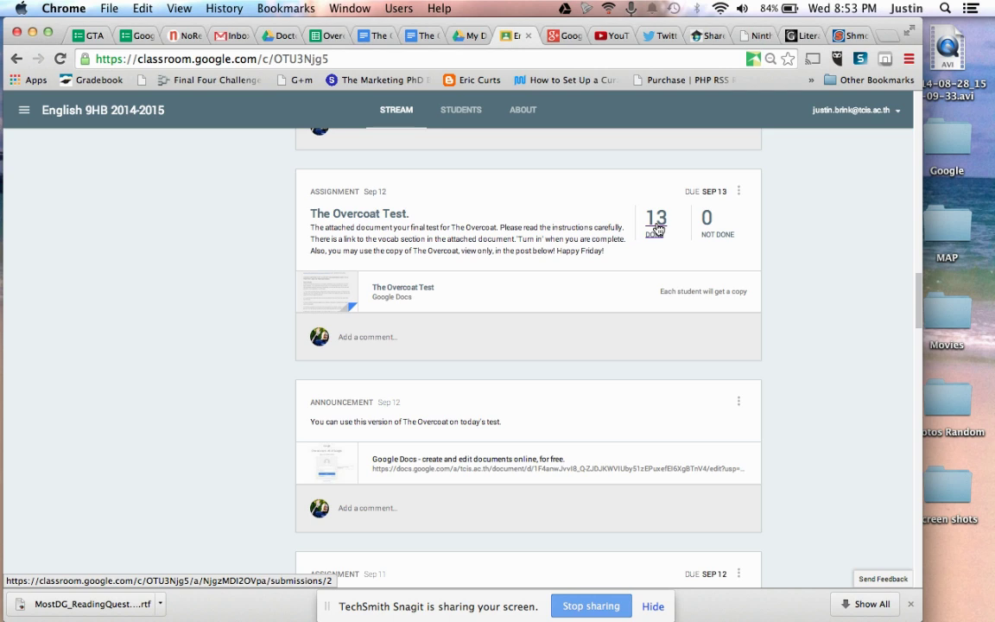
key(ctrl+Up)
click(373, 337)
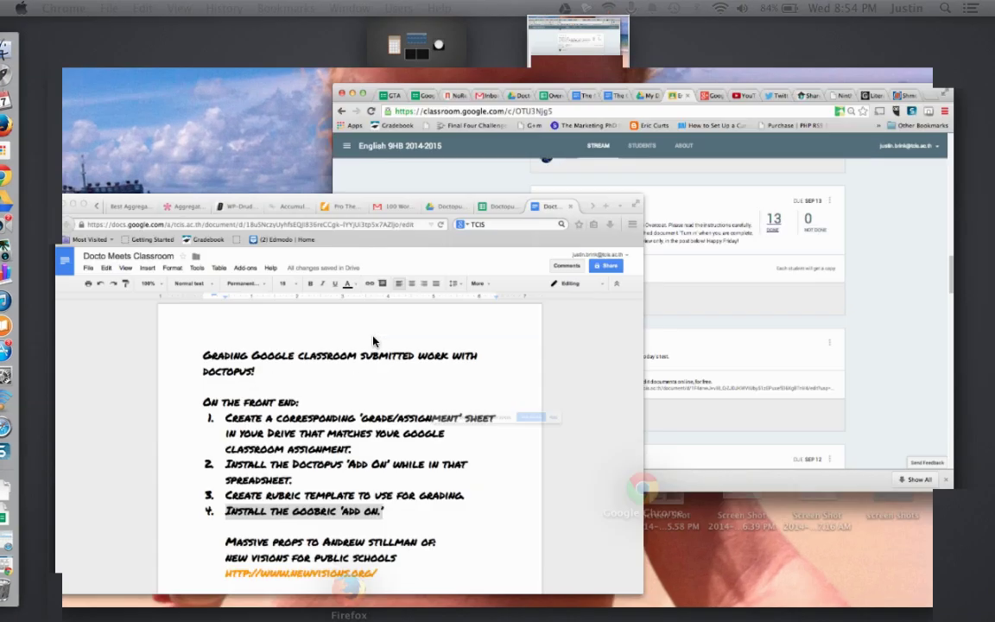
scroll(435, 409, down, 1)
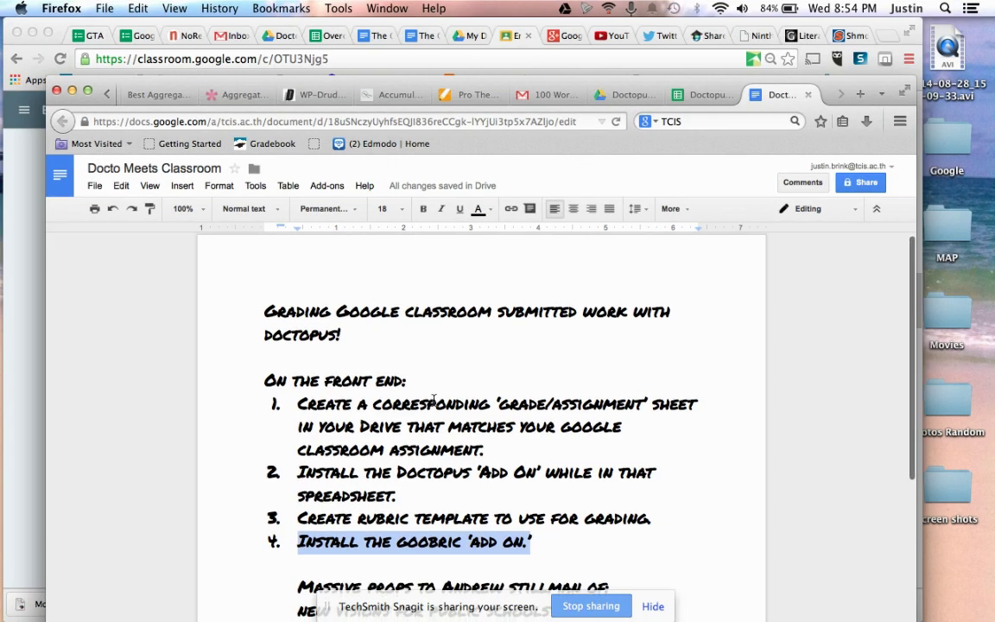
drag(634, 84, 639, 28)
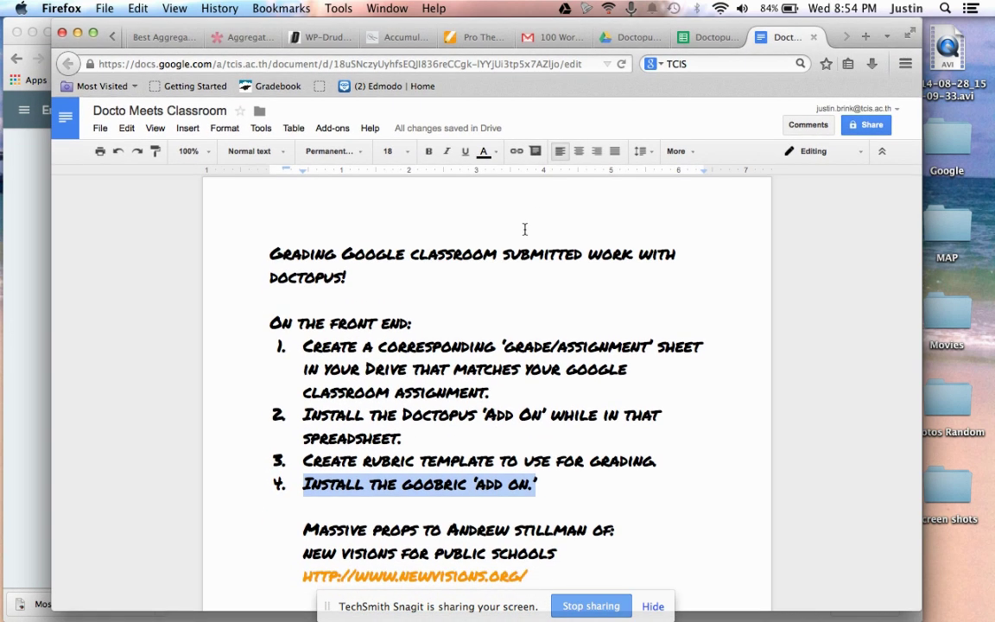
scroll(497, 345, down, 3)
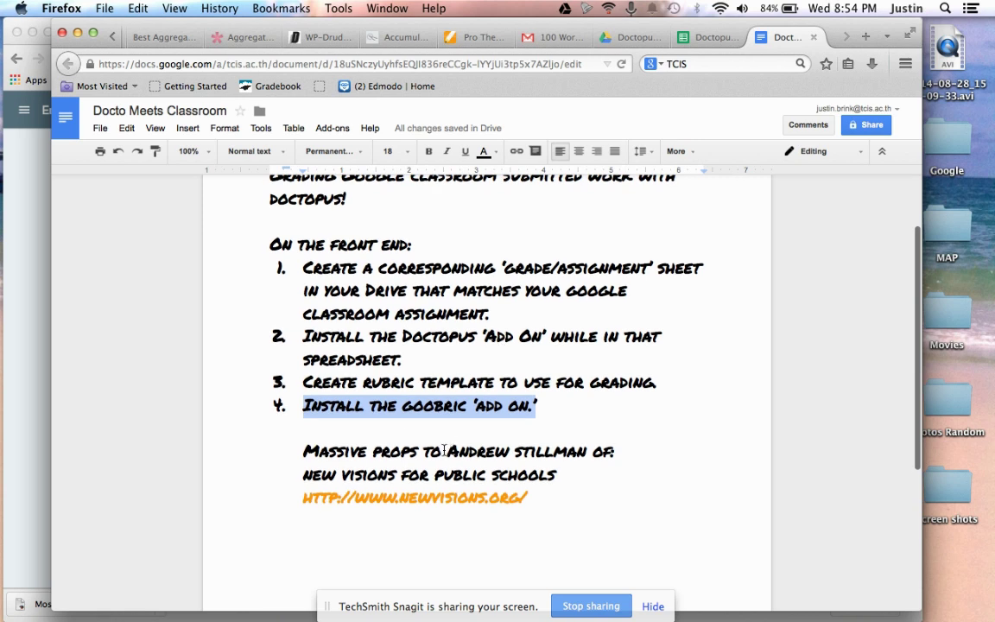
drag(444, 451, 594, 448)
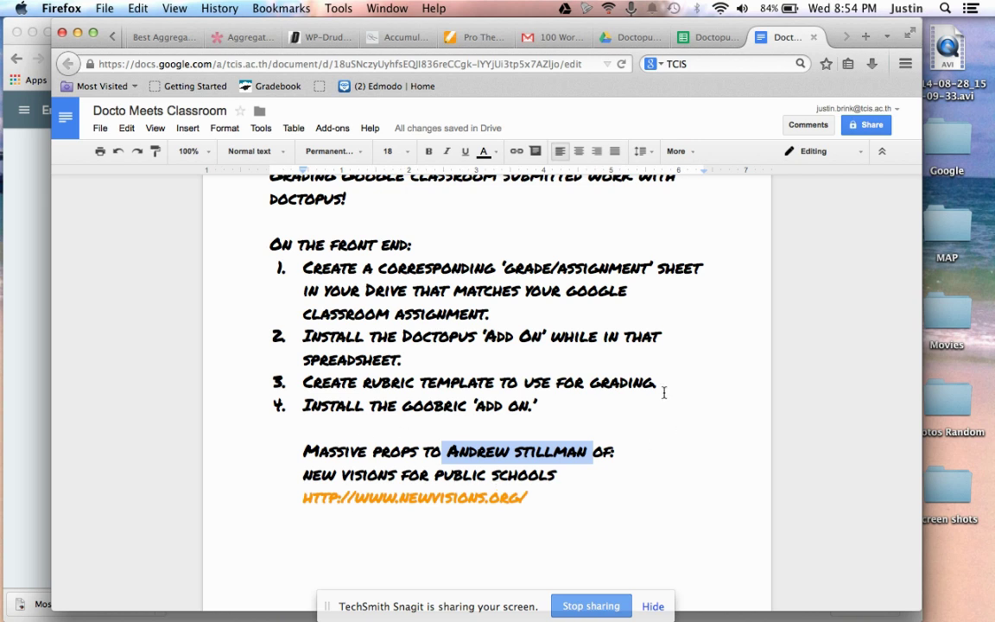
Step: Add the author's contact e-mail address on a new line below the New Visions web address
click(580, 501)
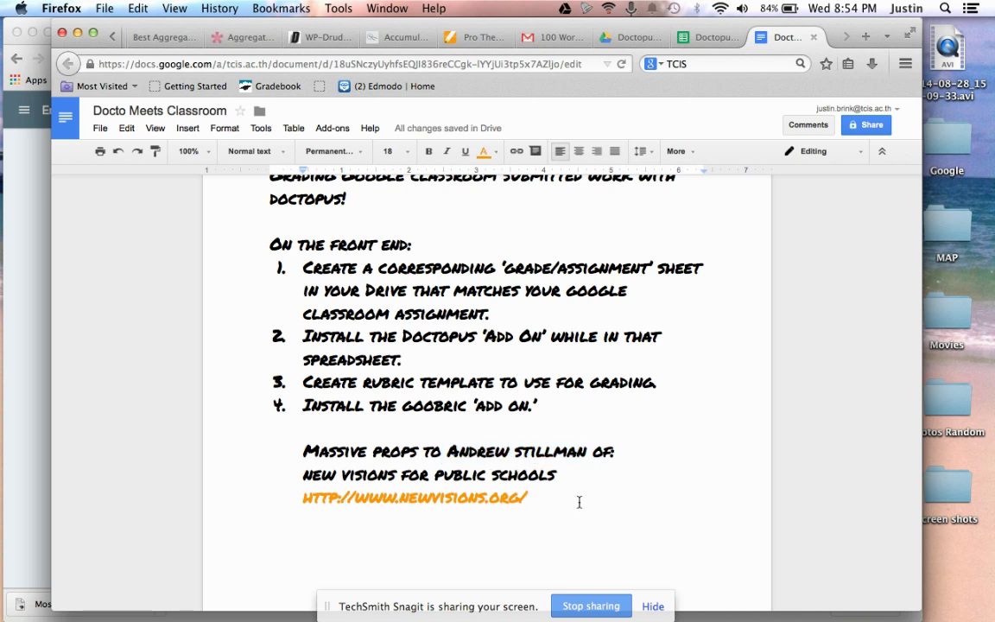
key(Return)
key(Return)
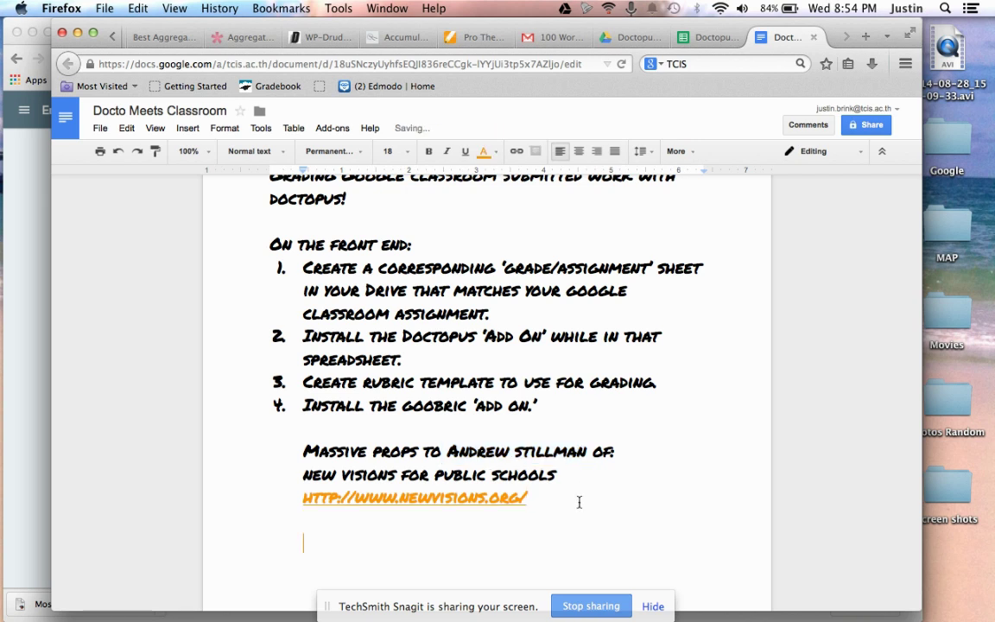
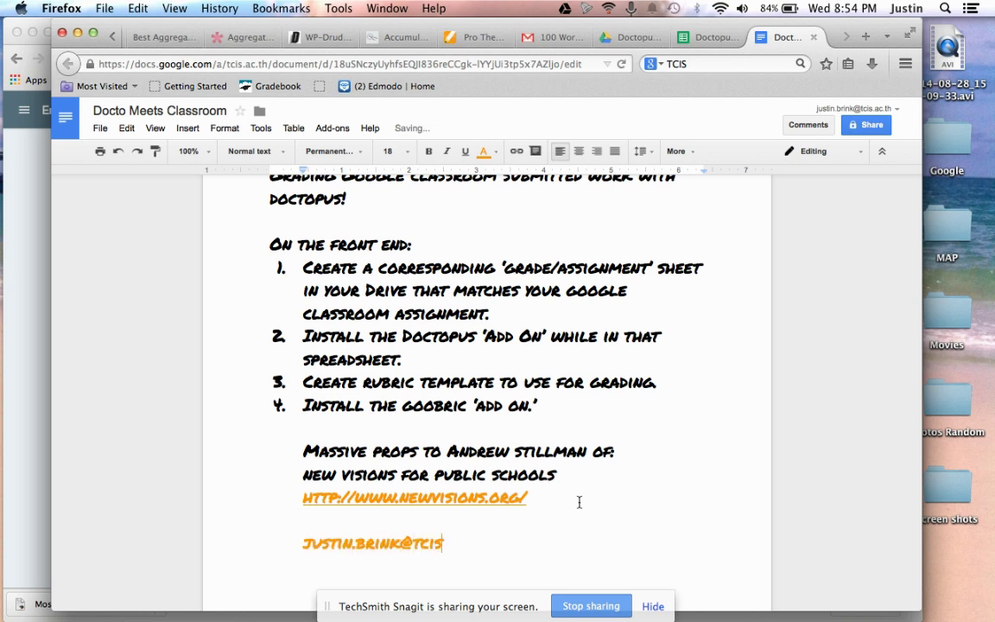
scroll(694, 505, down, 1)
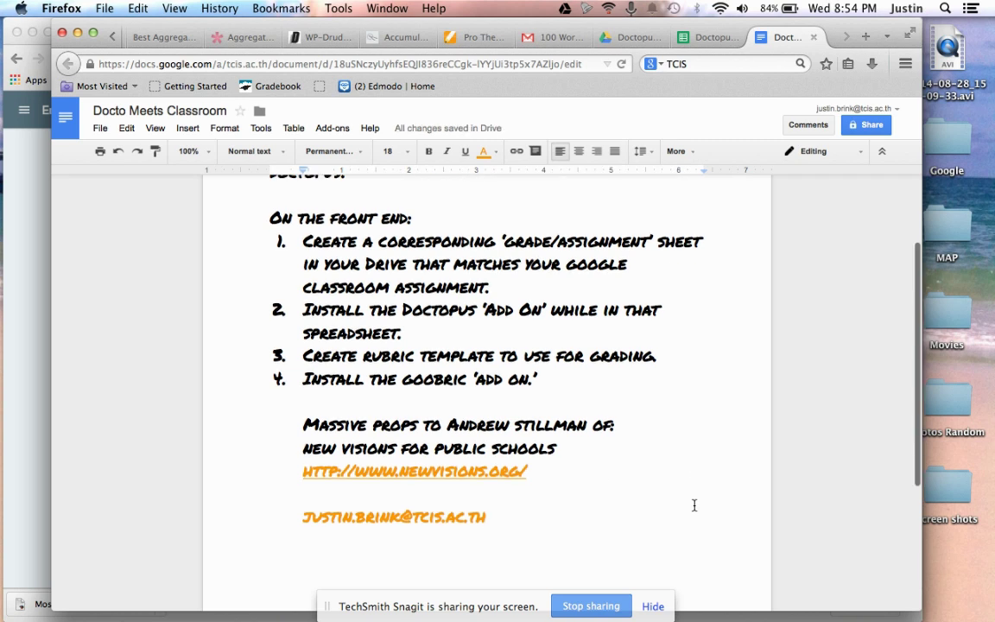